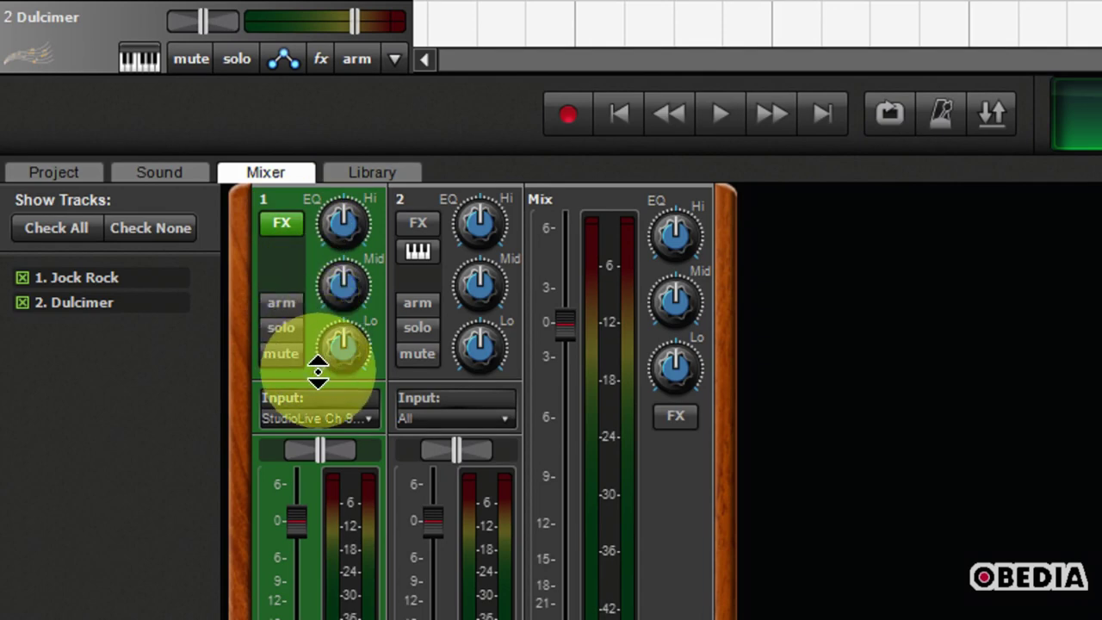
pyautogui.click(286, 221)
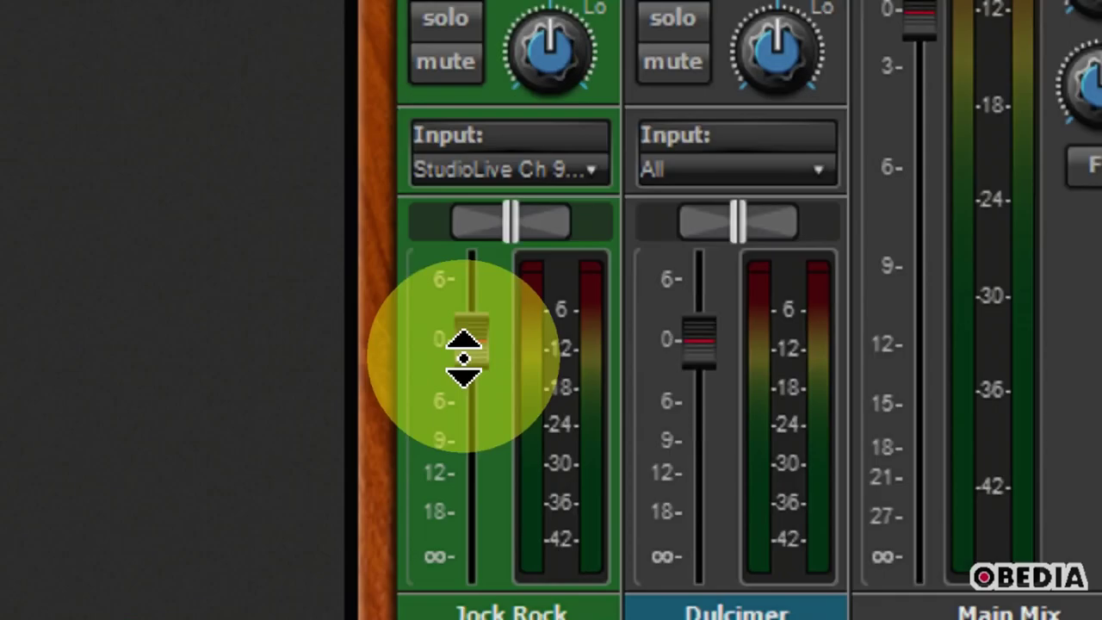
pyautogui.moveTo(298, 473); pyautogui.dragTo(296, 471)
pyautogui.moveTo(562, 293); pyautogui.dragTo(567, 273)
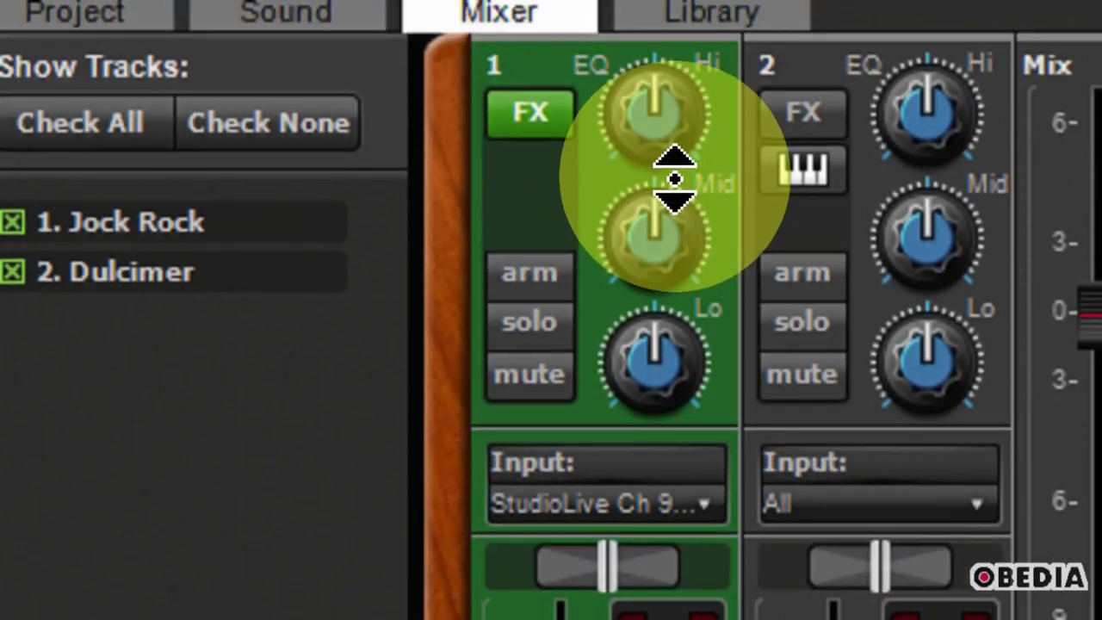
pyautogui.moveTo(680, 143)
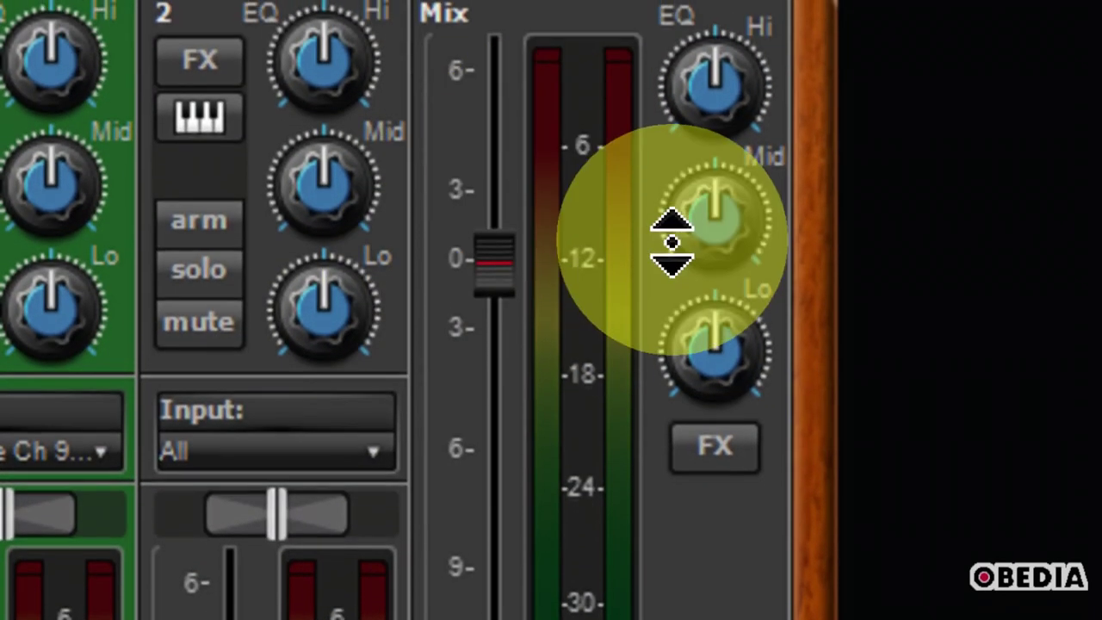
pyautogui.moveTo(519, 177)
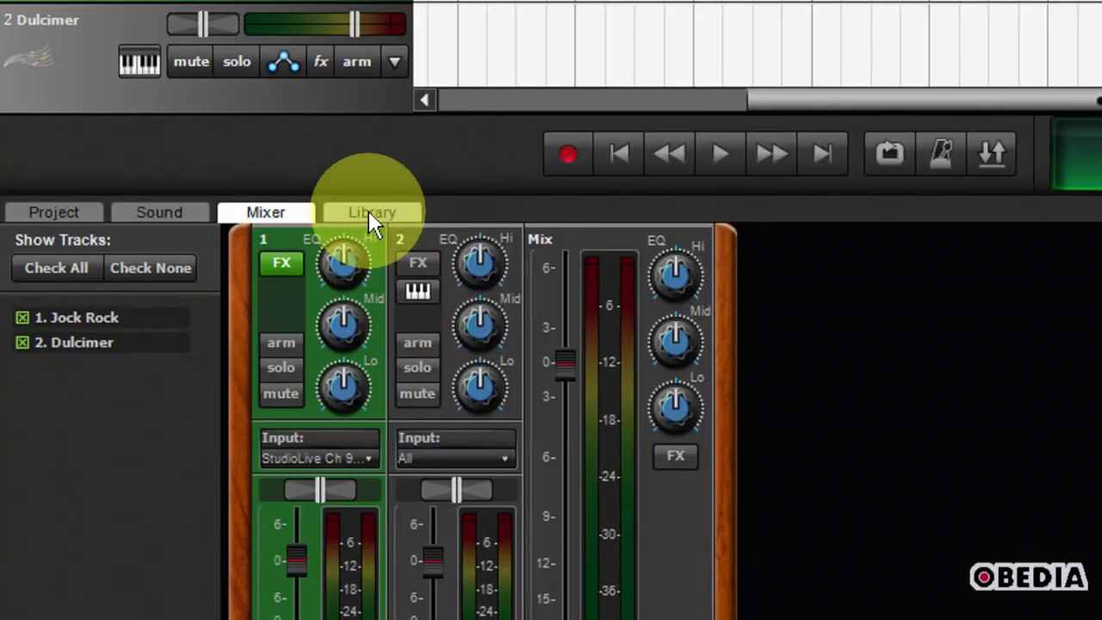
# Step: Enlarge the sound library area and list the Classic rock style from the Loops library
pyautogui.click(411, 231)
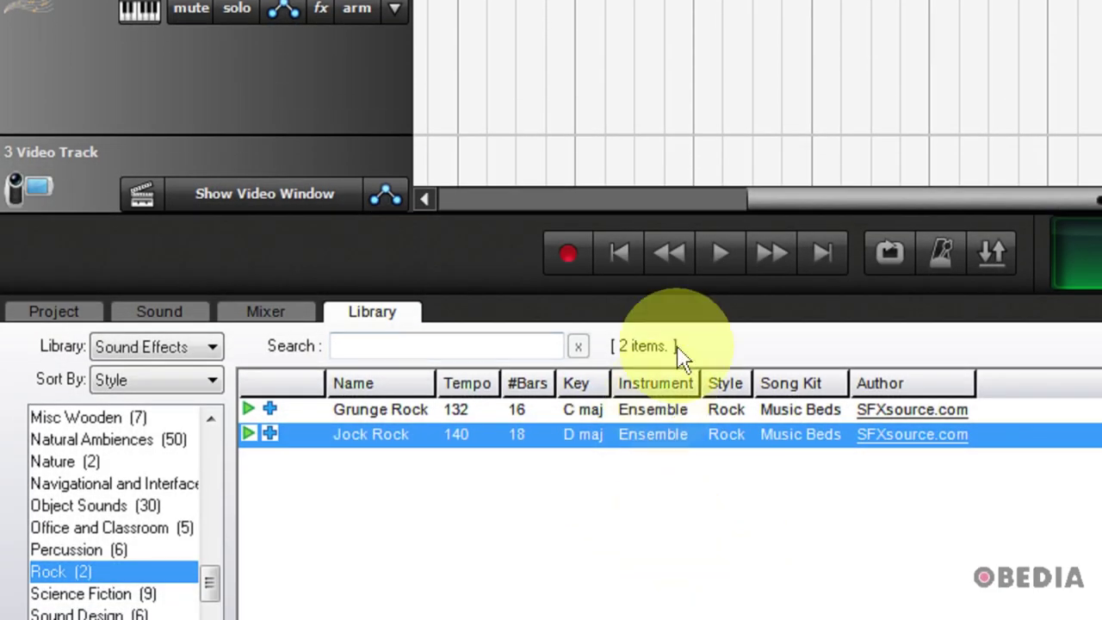
pyautogui.moveTo(689, 294); pyautogui.dragTo(696, 112)
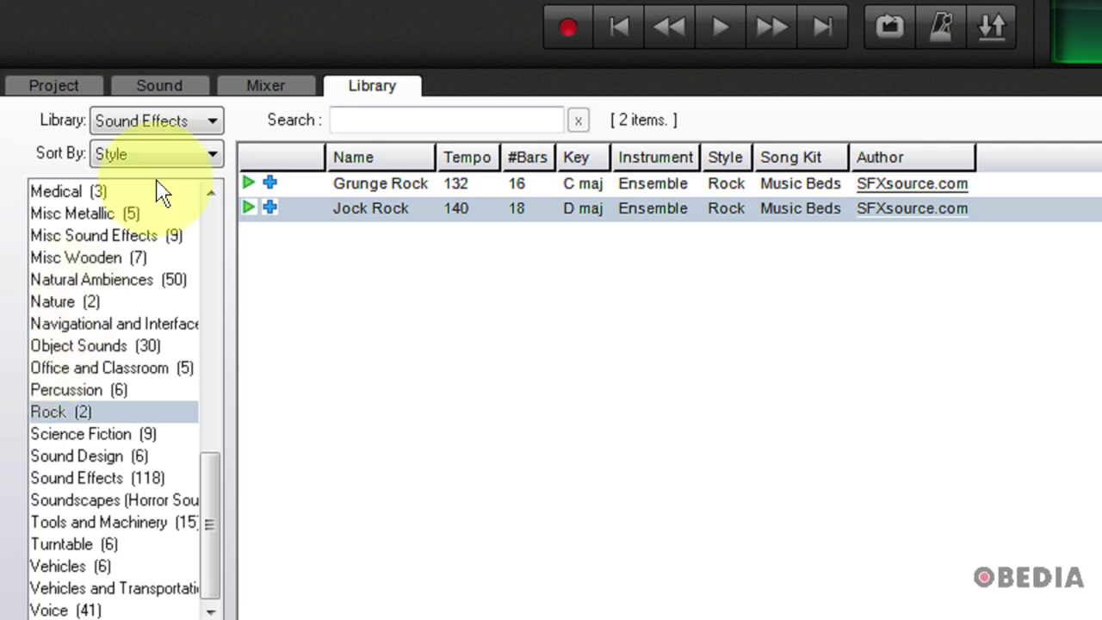
pyautogui.click(185, 122)
pyautogui.click(185, 176)
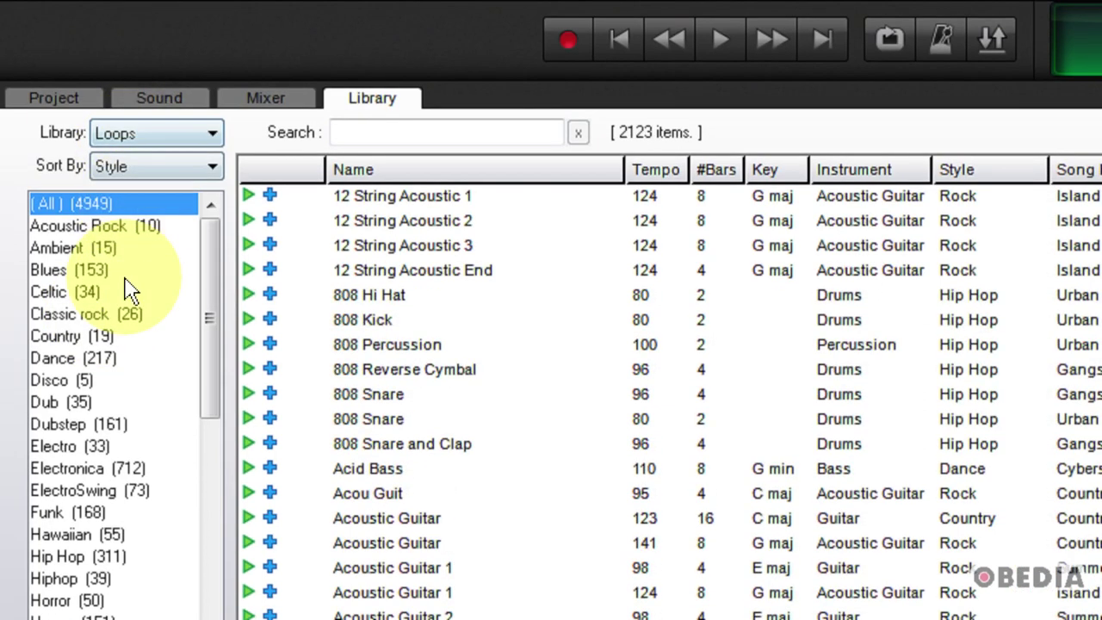
pyautogui.click(97, 316)
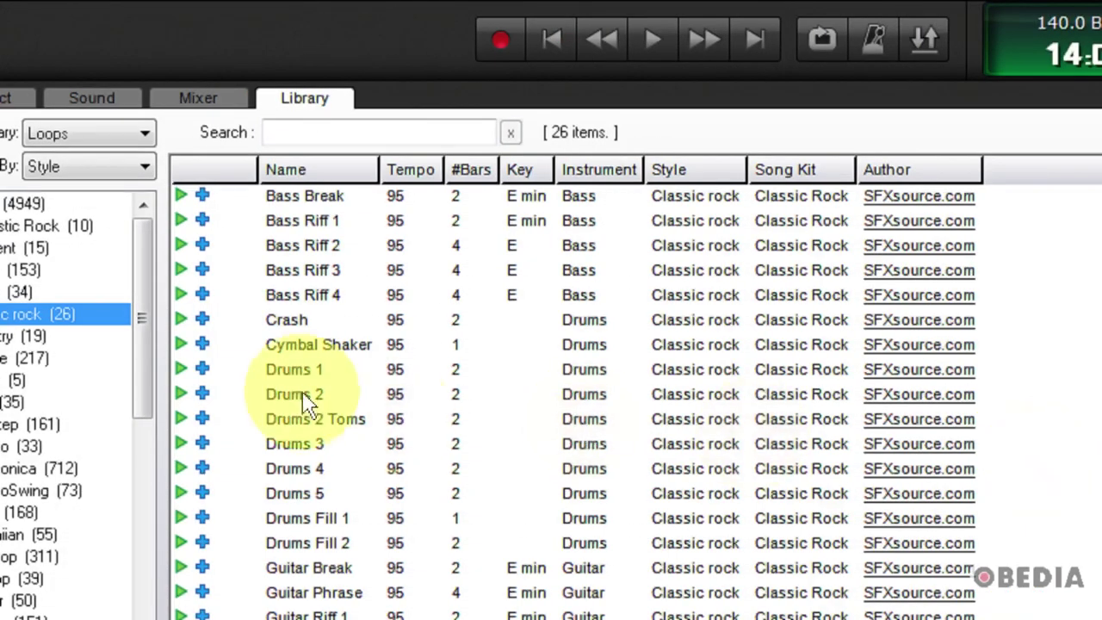
# Step: Add the classic rock Drums 1 loop to the first track and switch the project tempo to 95 bpm
pyautogui.click(293, 372)
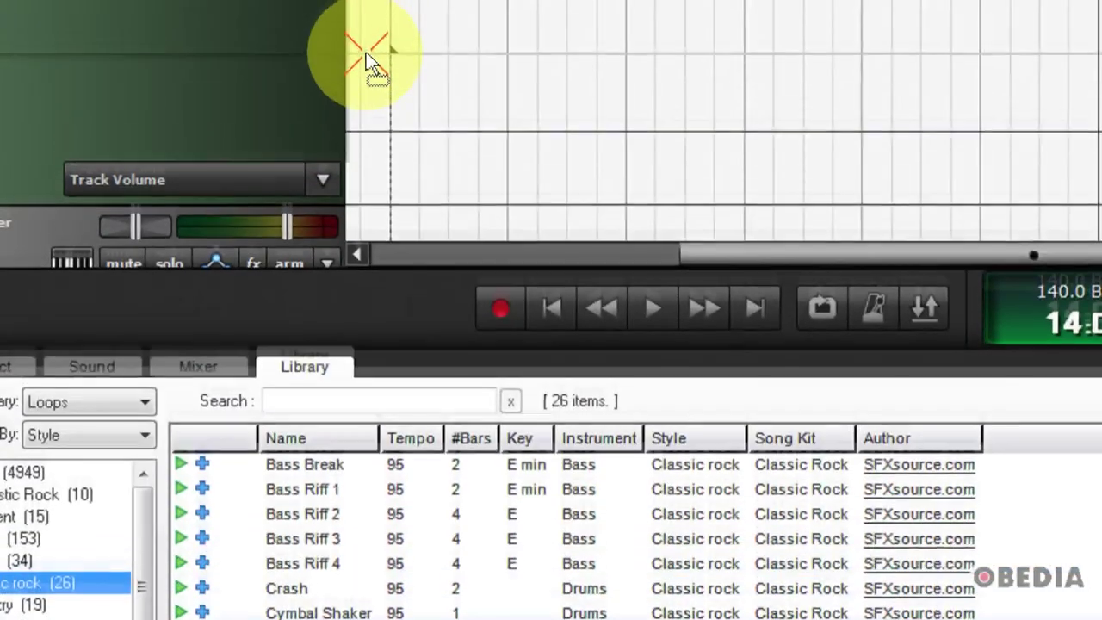
pyautogui.moveTo(366, 60); pyautogui.dragTo(357, 106)
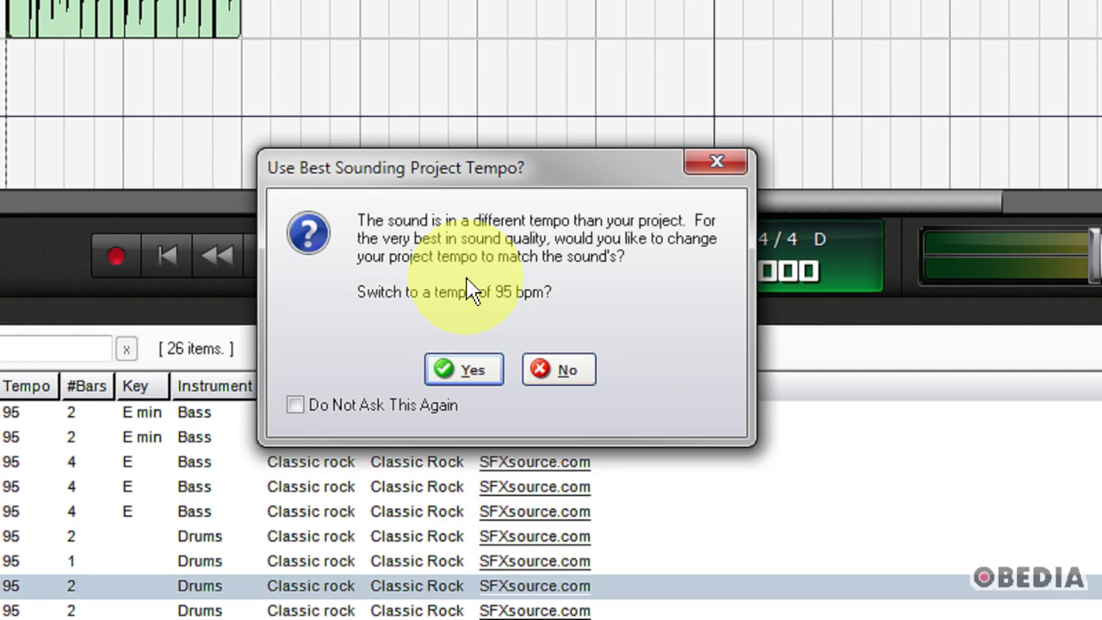
pyautogui.click(473, 379)
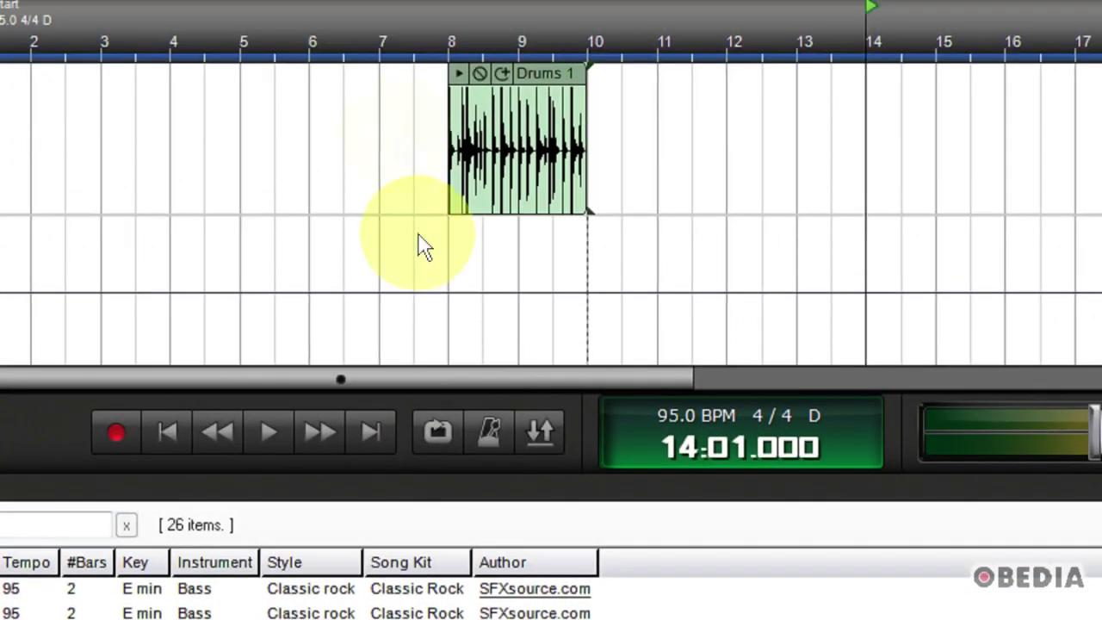
# Step: Move the Drums 1 clip to measure 1 and return the playhead to the start of the project
pyautogui.scroll(-3, 411, 252)
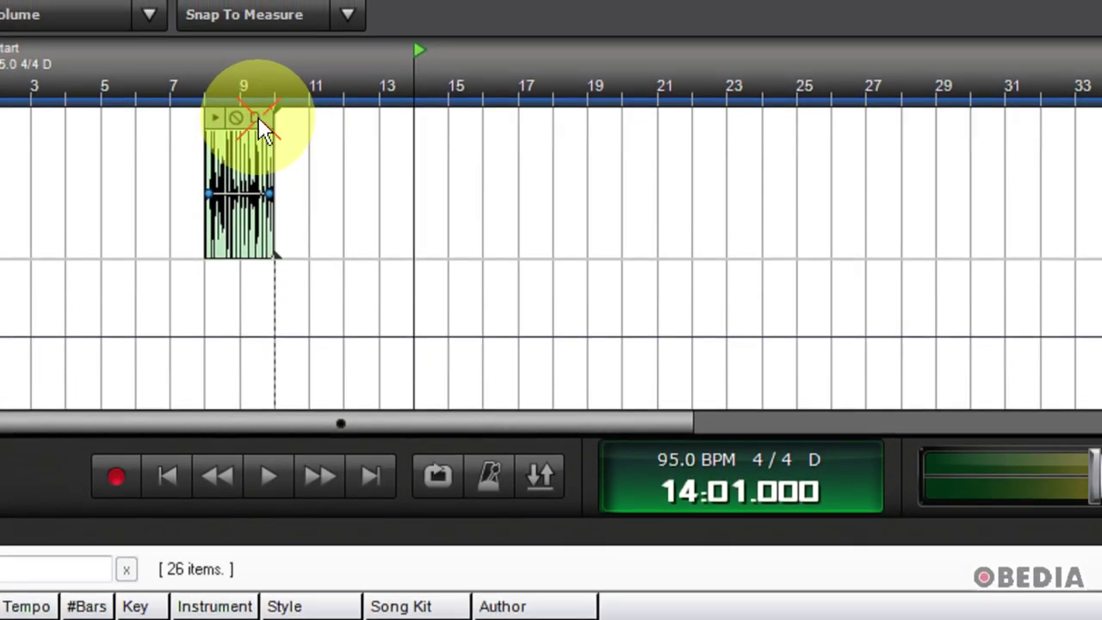
pyautogui.moveTo(263, 129); pyautogui.dragTo(5, 139)
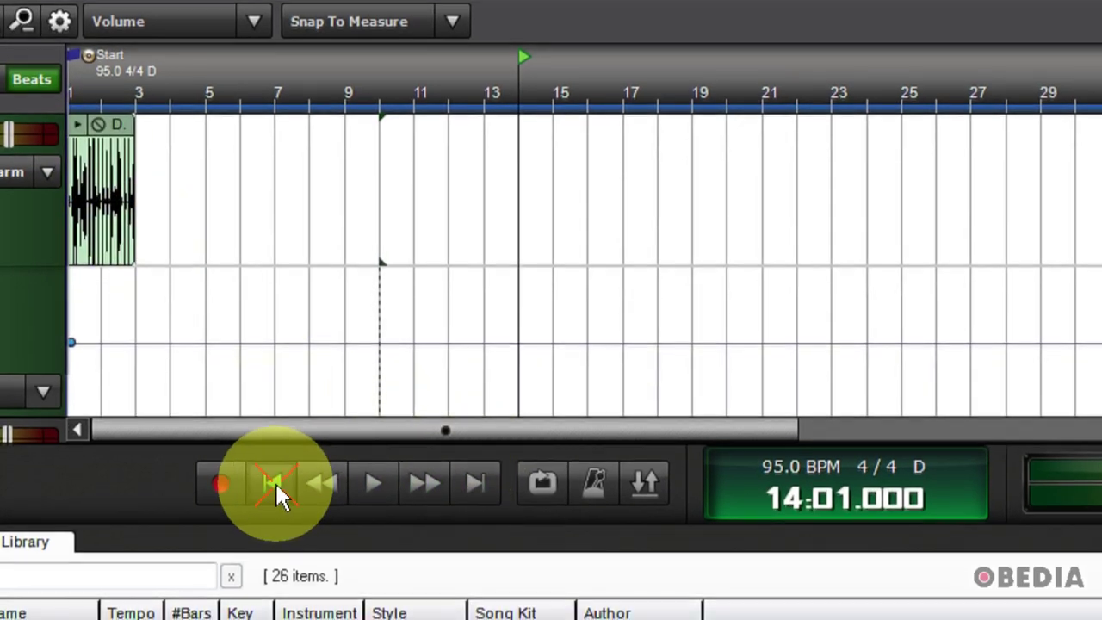
pyautogui.click(274, 490)
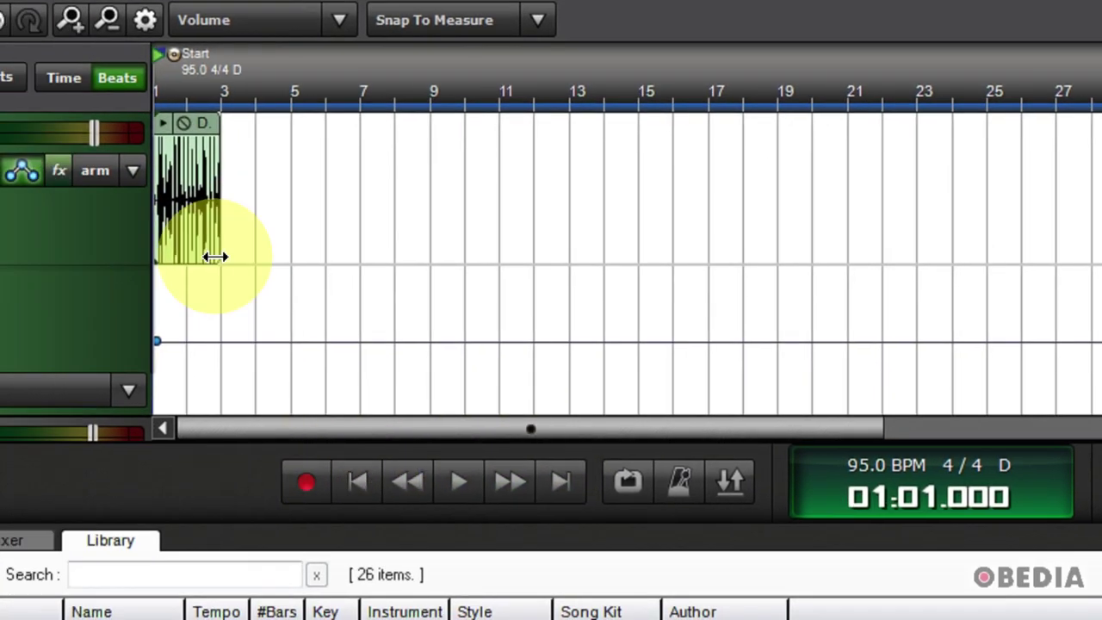
# Step: Play the Drums 1 clip from the beginning of the timeline and stop playback
pyautogui.press('space')
pyautogui.click(192, 96)
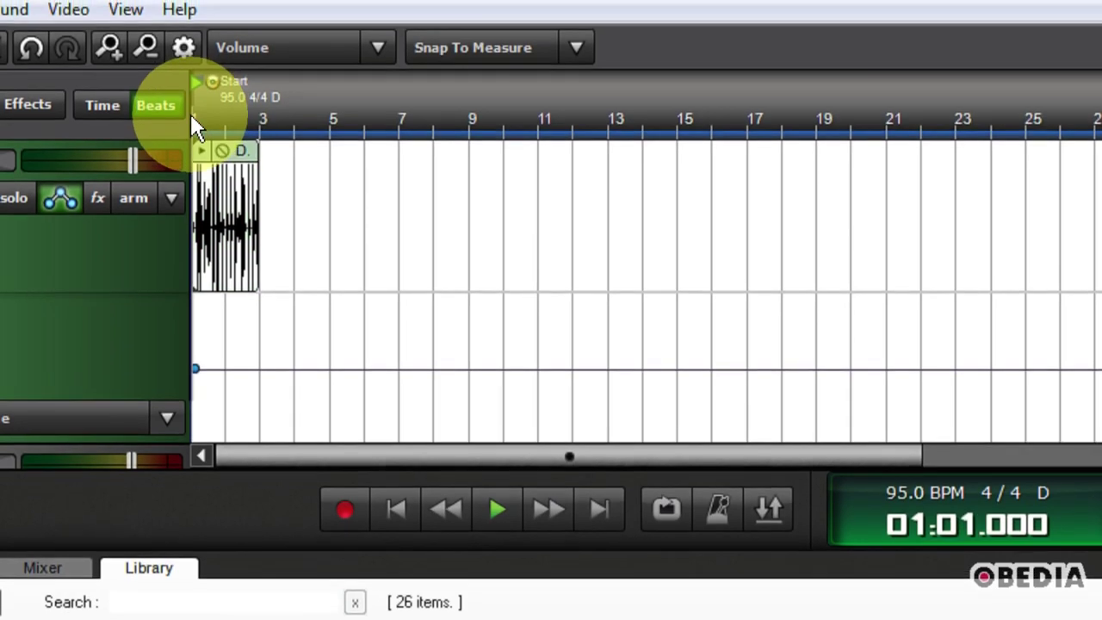
pyautogui.press('space')
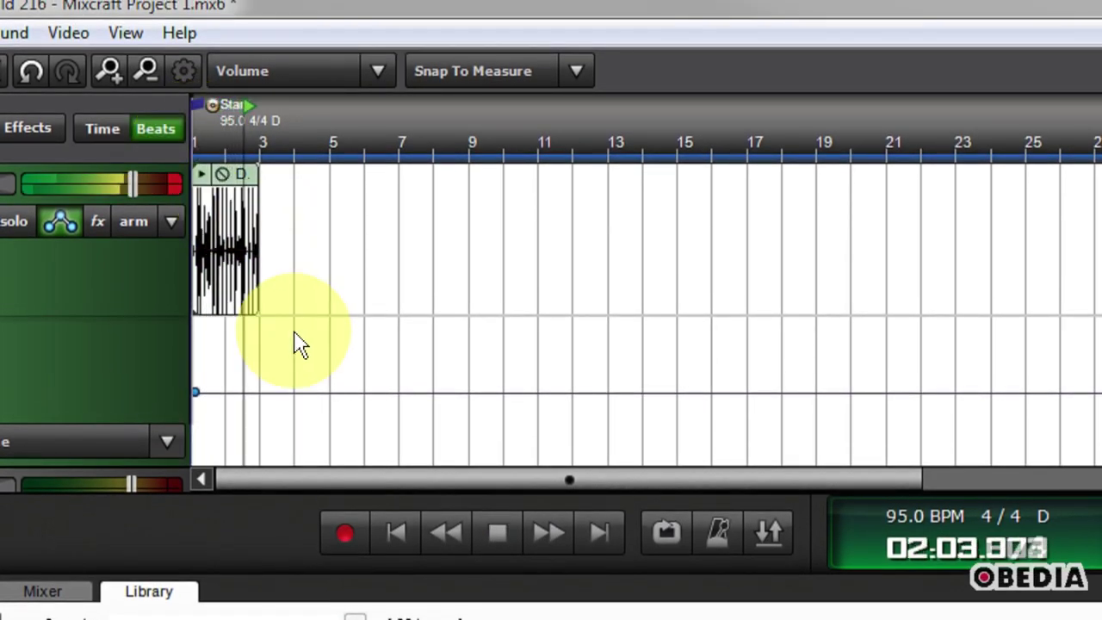
pyautogui.press('space')
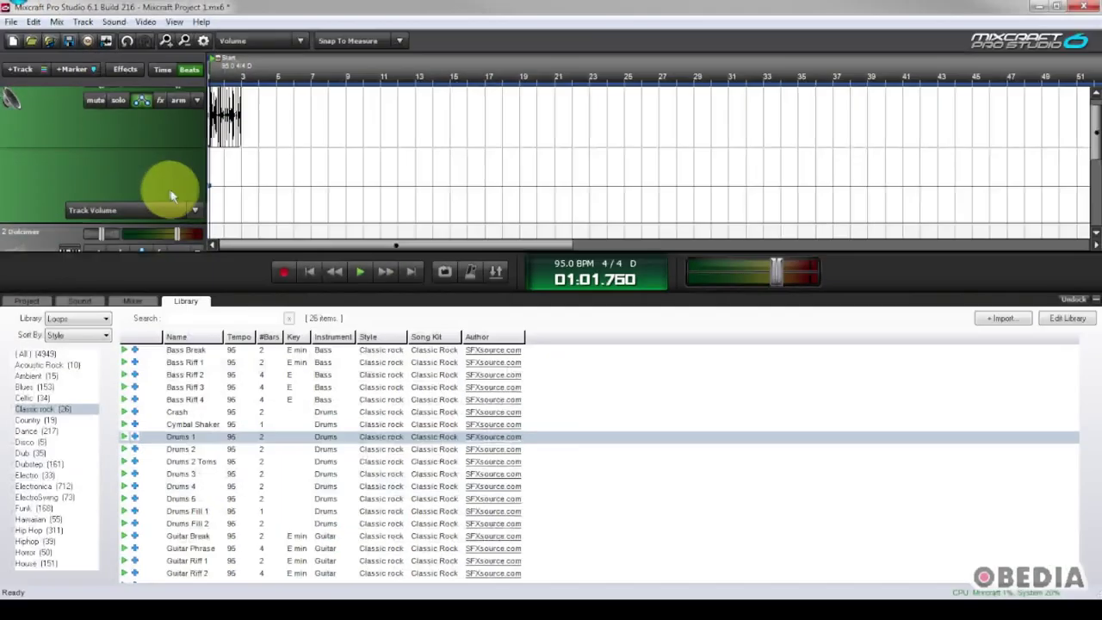
# Step: Enlarge the track area above the library and select the Dulcimer track
pyautogui.scroll(1, 170, 191)
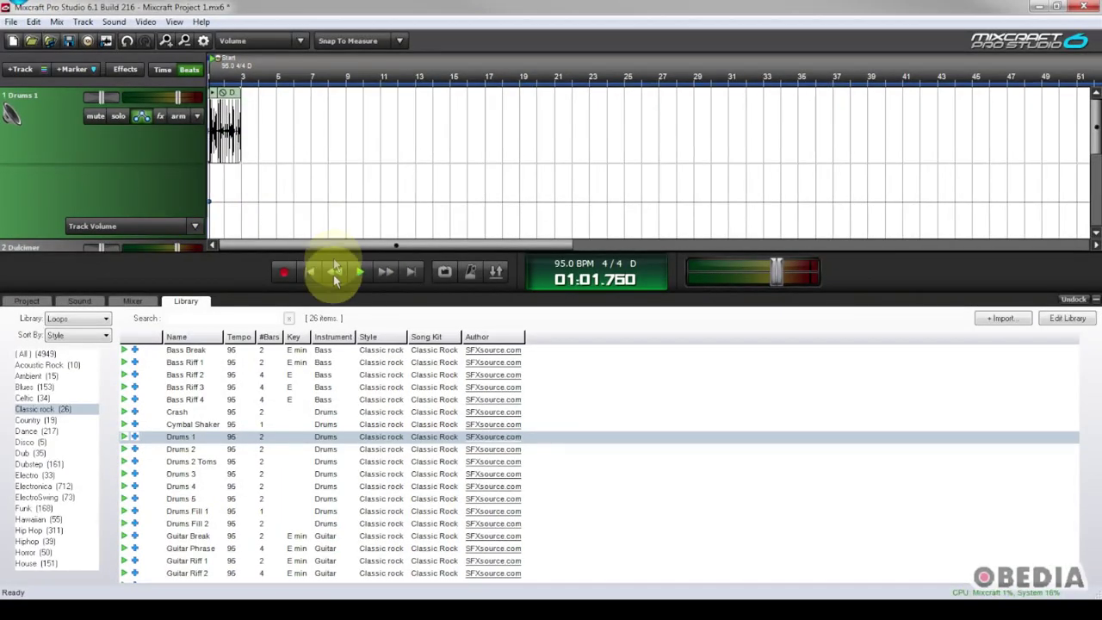
pyautogui.moveTo(304, 289); pyautogui.dragTo(313, 410)
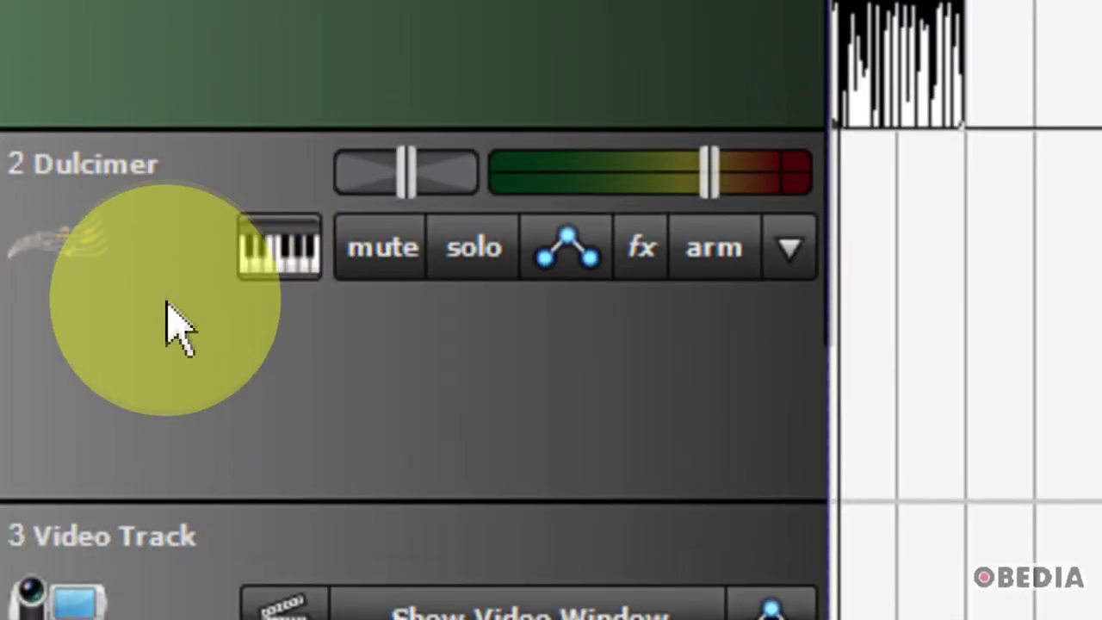
pyautogui.click(204, 367)
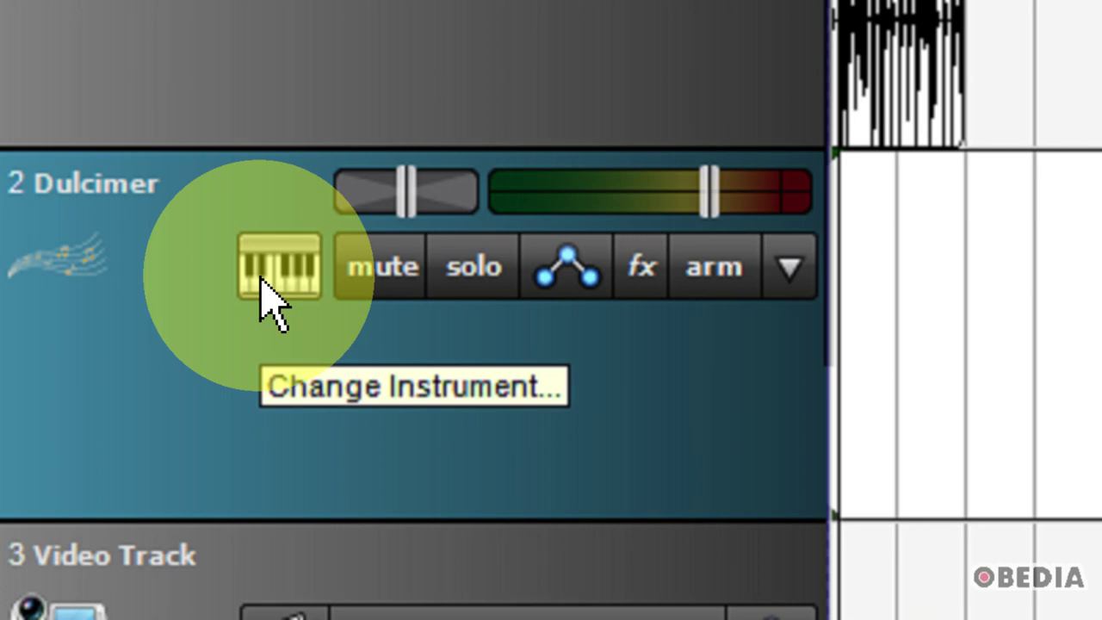
# Step: Change the Dulcimer track's instrument to the Harpsichord preset from the Keyboard category
pyautogui.click(263, 284)
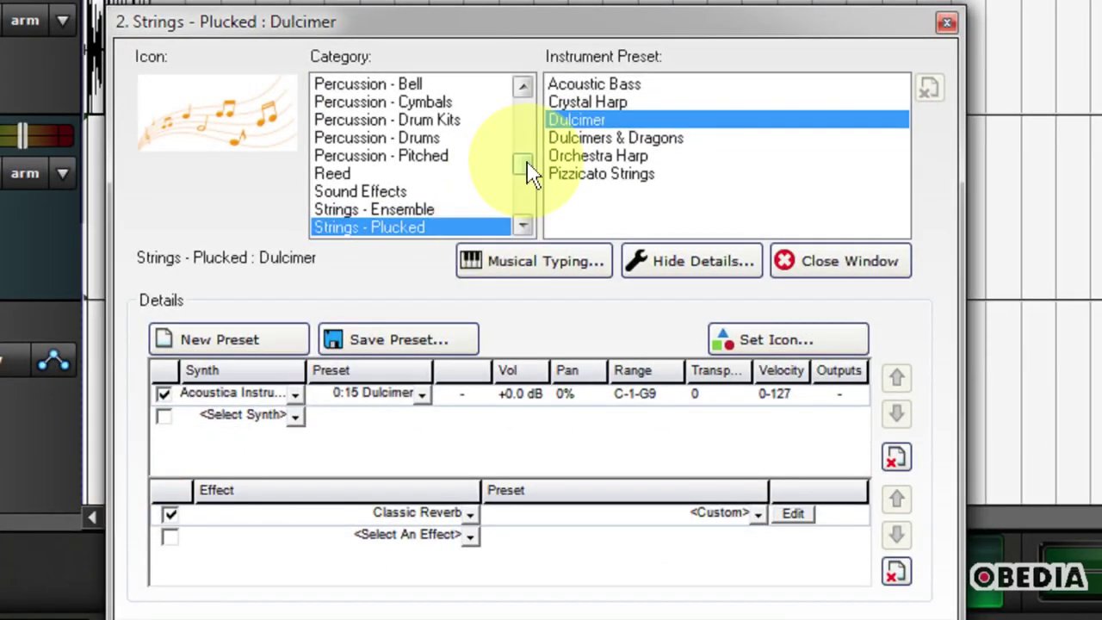
pyautogui.moveTo(527, 148); pyautogui.dragTo(528, 105)
pyautogui.click(418, 153)
pyautogui.click(418, 136)
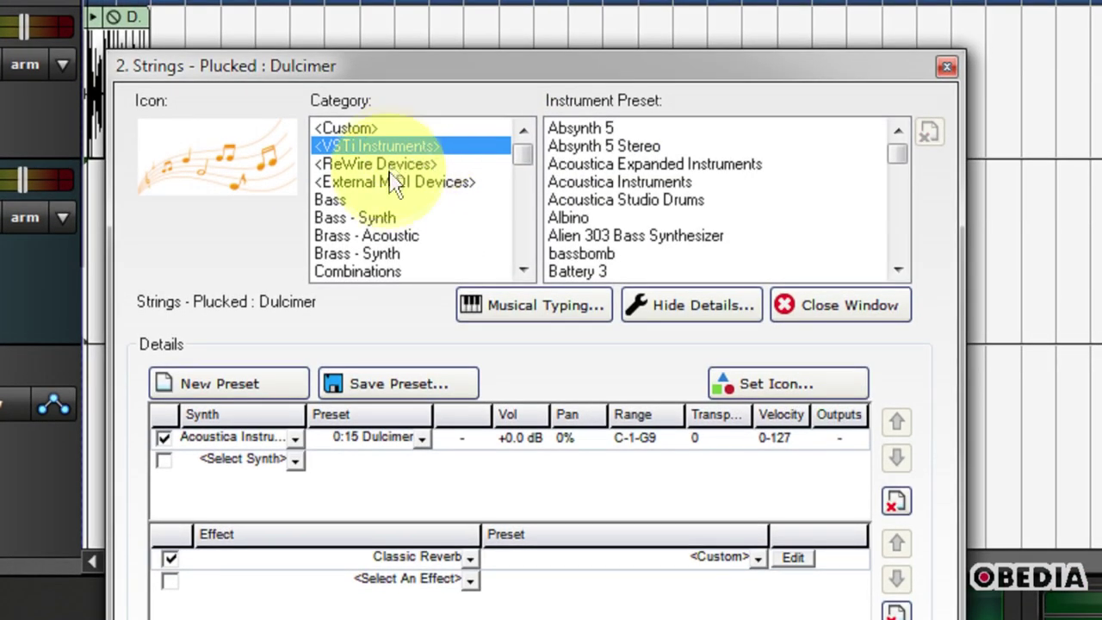
pyautogui.scroll(-2, 366, 226)
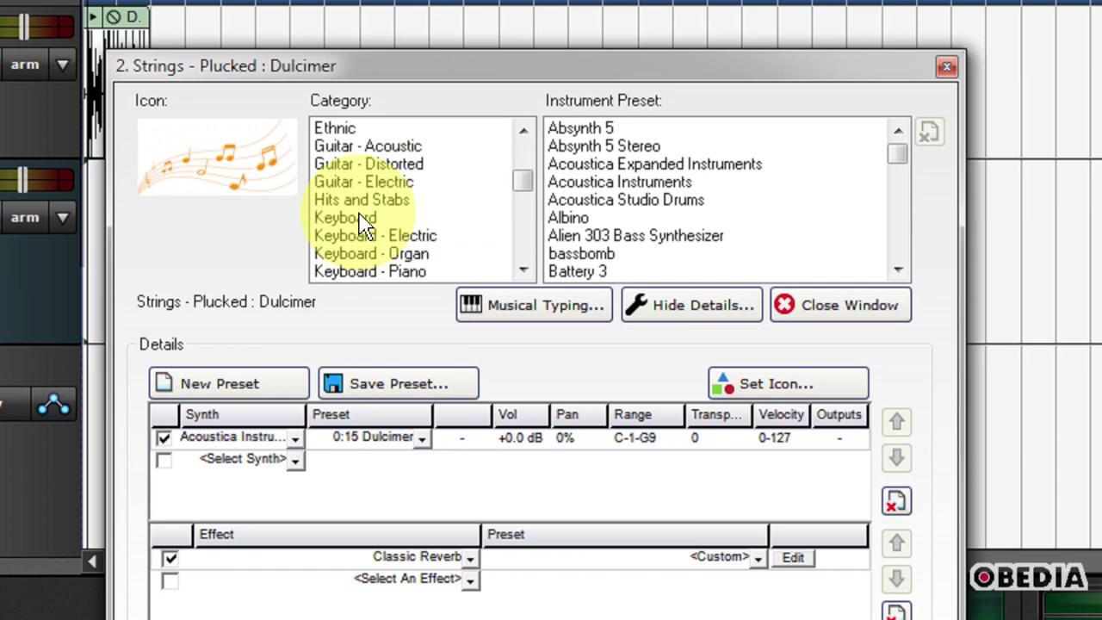
pyautogui.click(353, 183)
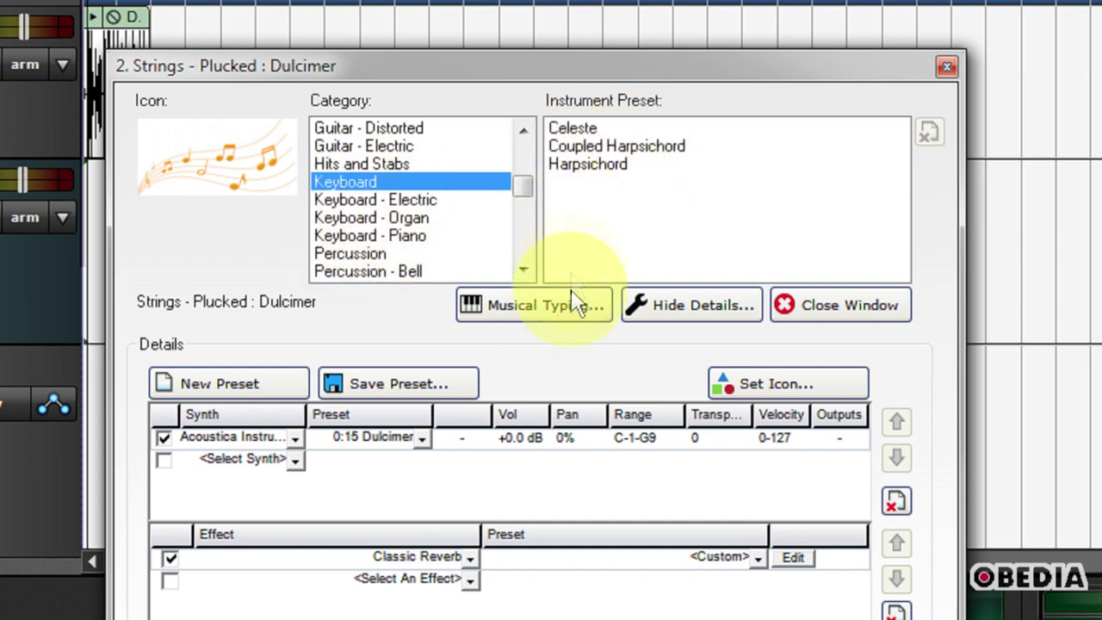
pyautogui.click(586, 164)
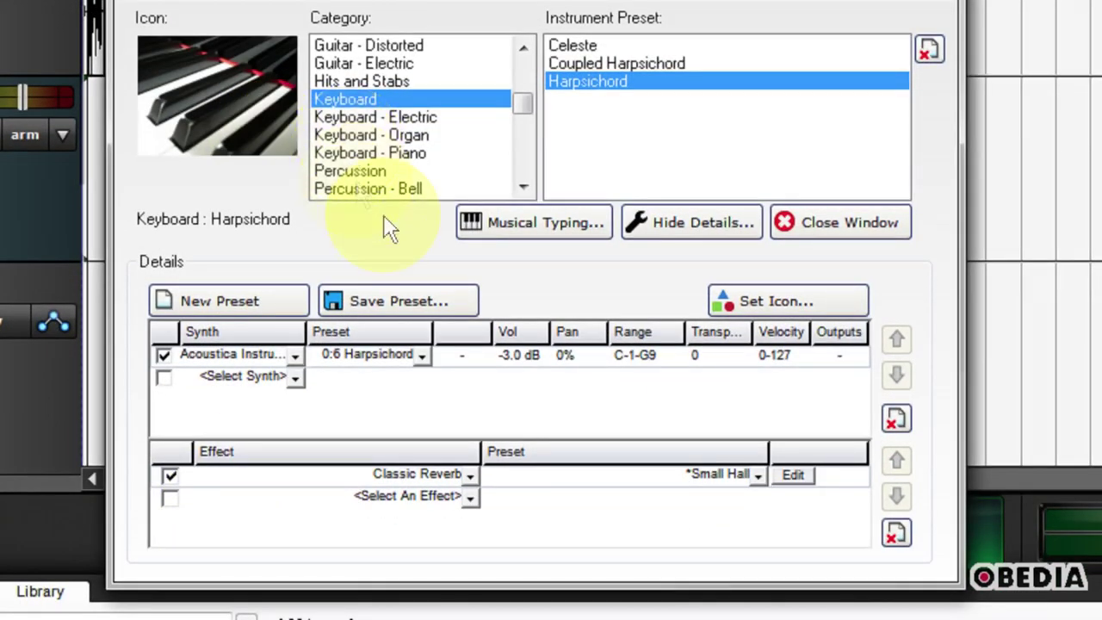
# Step: Open Musical Typing for the Harpsichord preset and play a short test melody on it
pyautogui.click(510, 229)
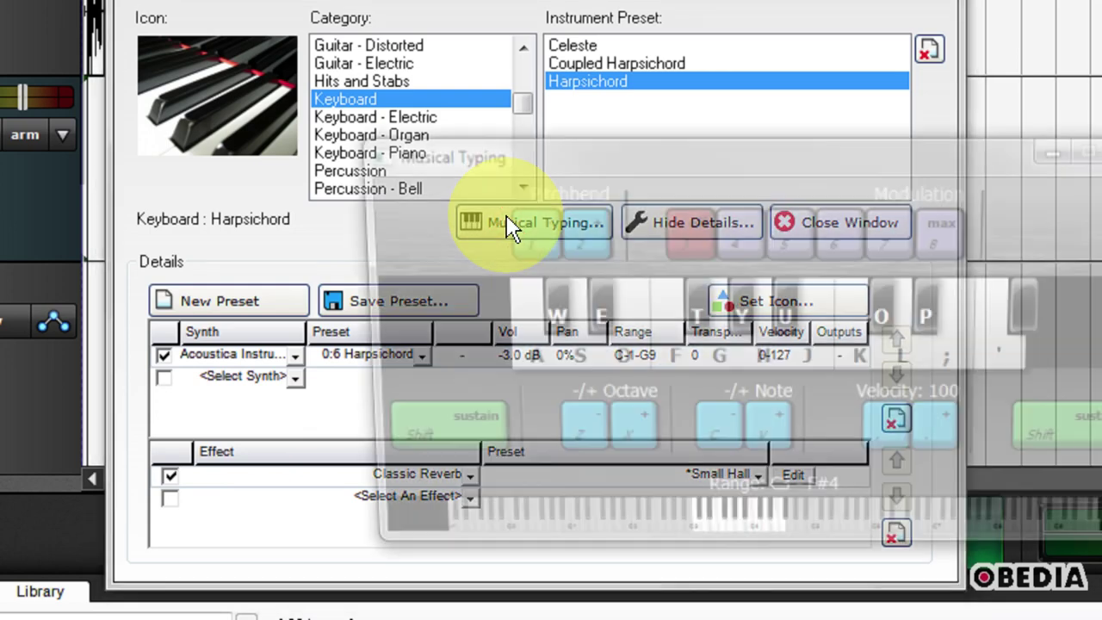
pyautogui.moveTo(753, 148); pyautogui.dragTo(657, 144)
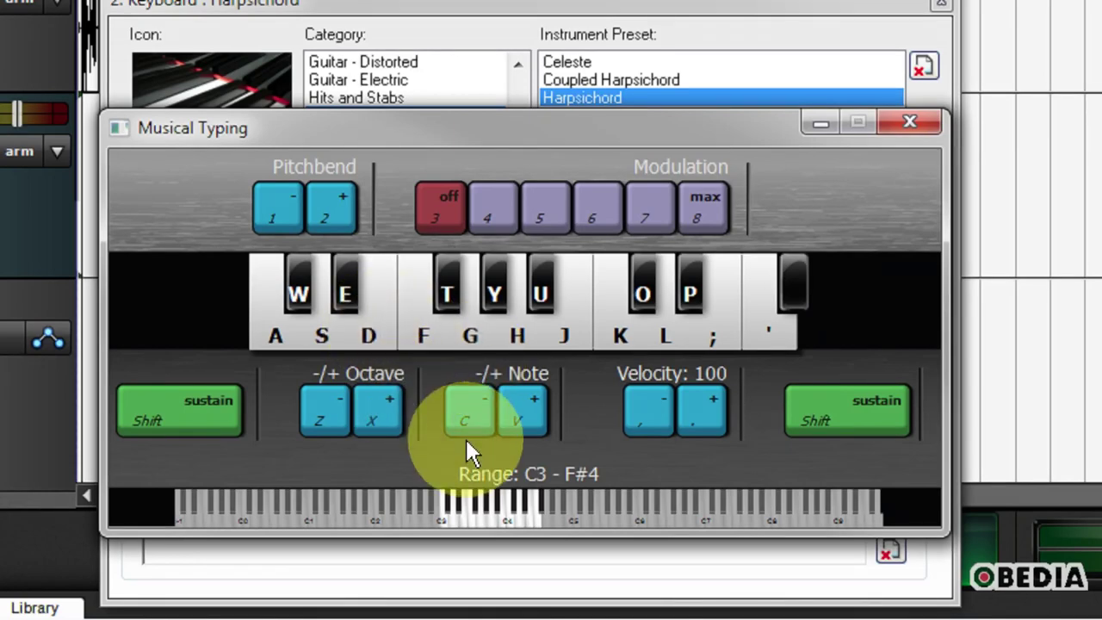
pyautogui.press('d')
pyautogui.press('f')
pyautogui.press('d')
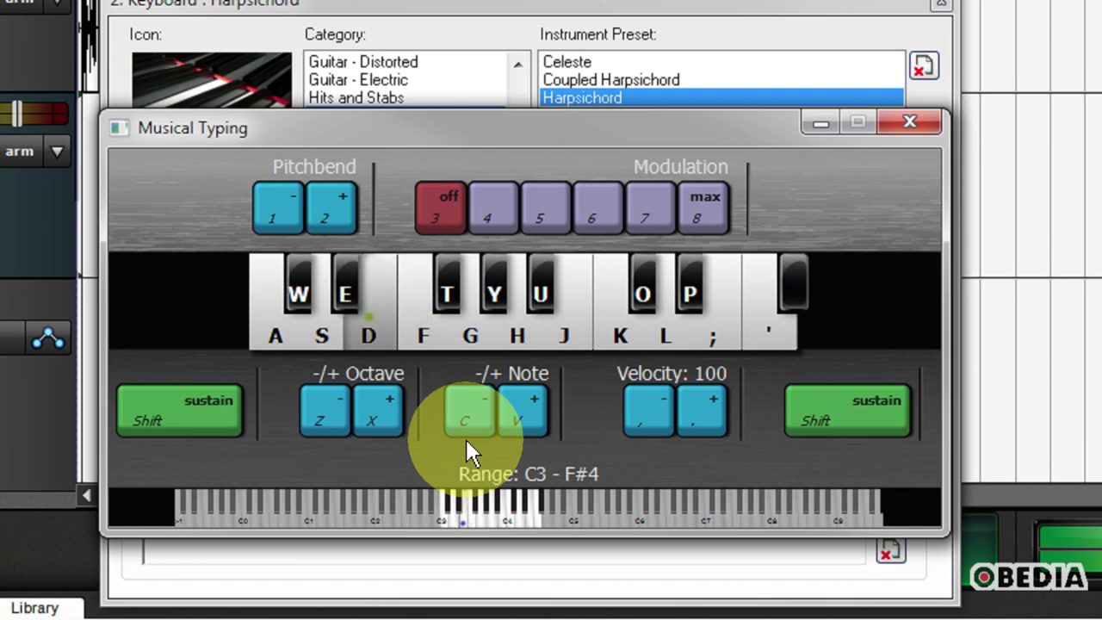
pyautogui.press('s')
pyautogui.press('f')
pyautogui.press('d')
pyautogui.press('f')
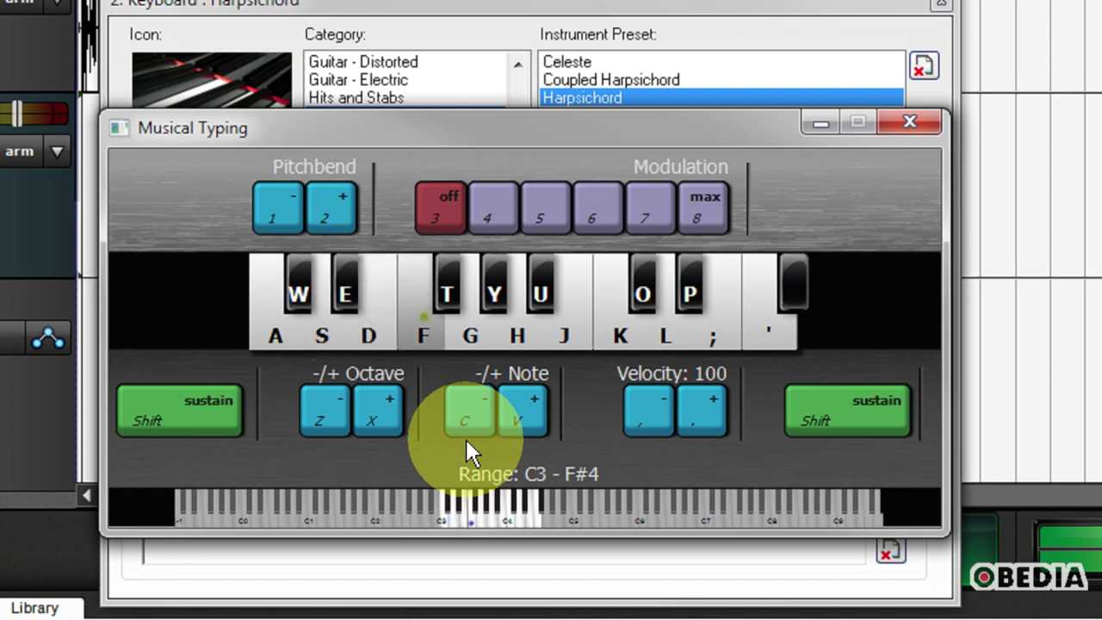
pyautogui.press('s')
pyautogui.press('h')
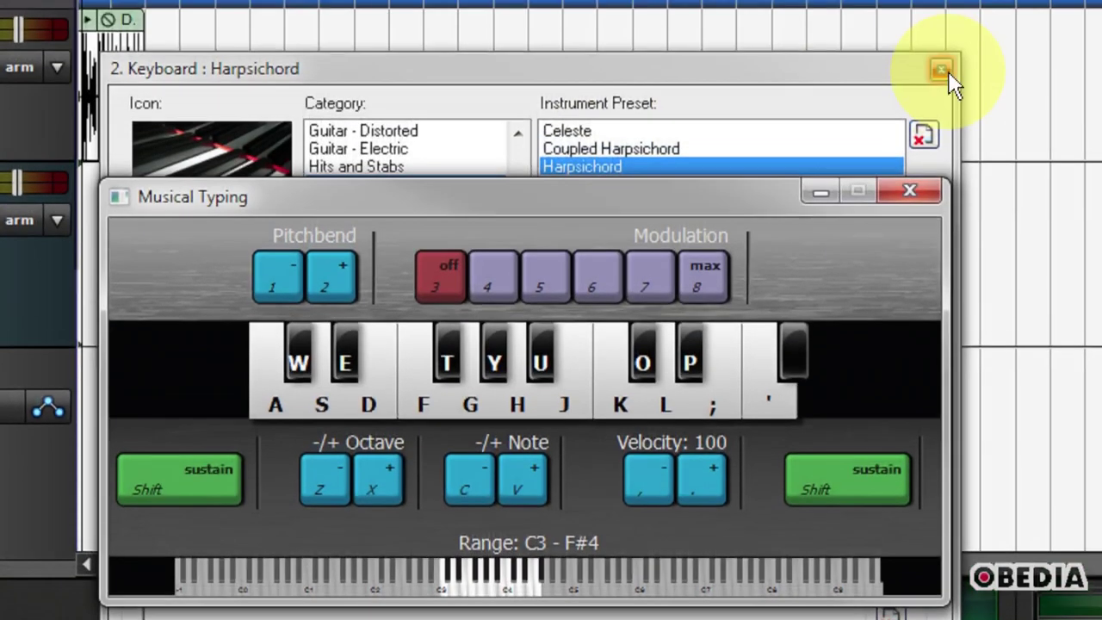
# Step: Close the instrument preset window, move Musical Typing aside, and record the melody E, F, D, E on the Harpsichord track
pyautogui.click(942, 69)
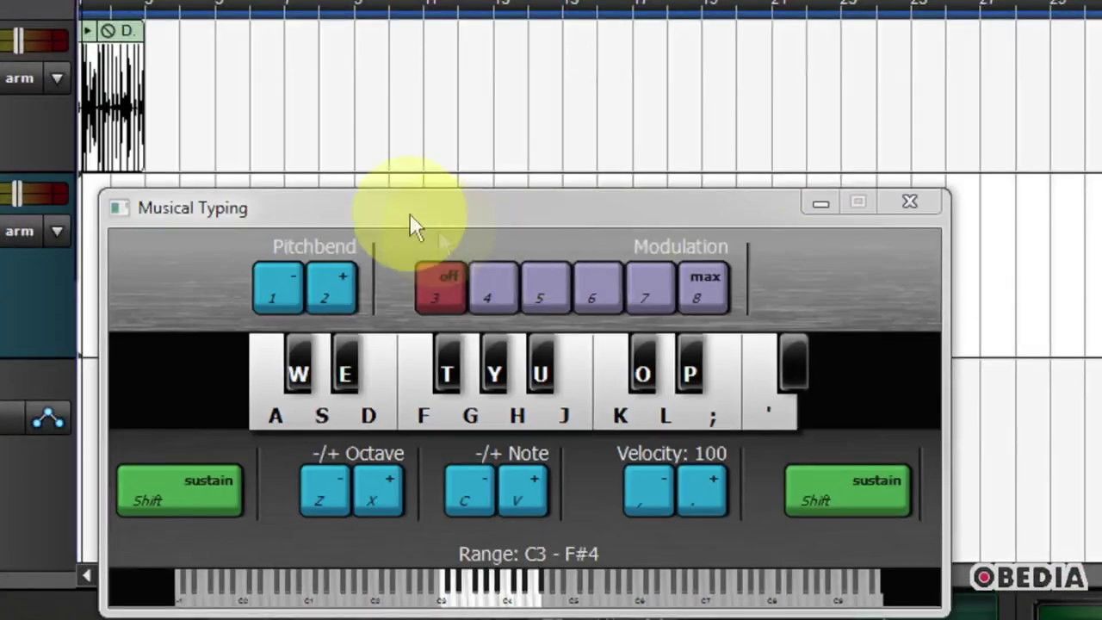
pyautogui.moveTo(402, 213); pyautogui.dragTo(686, 196)
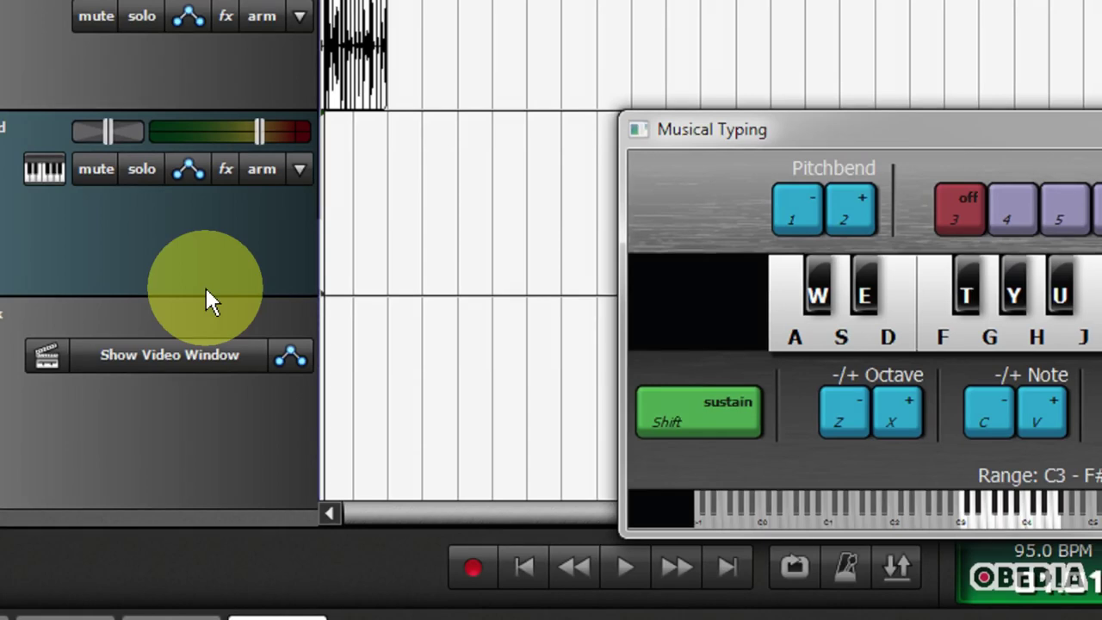
pyautogui.press('e')
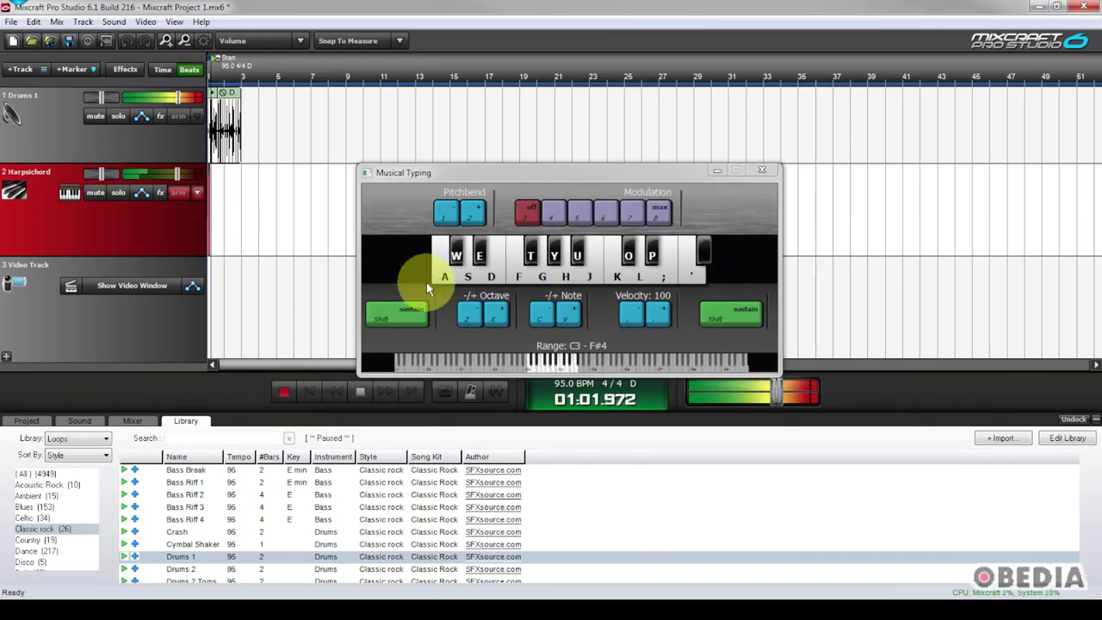
pyautogui.press('d')
pyautogui.press('f')
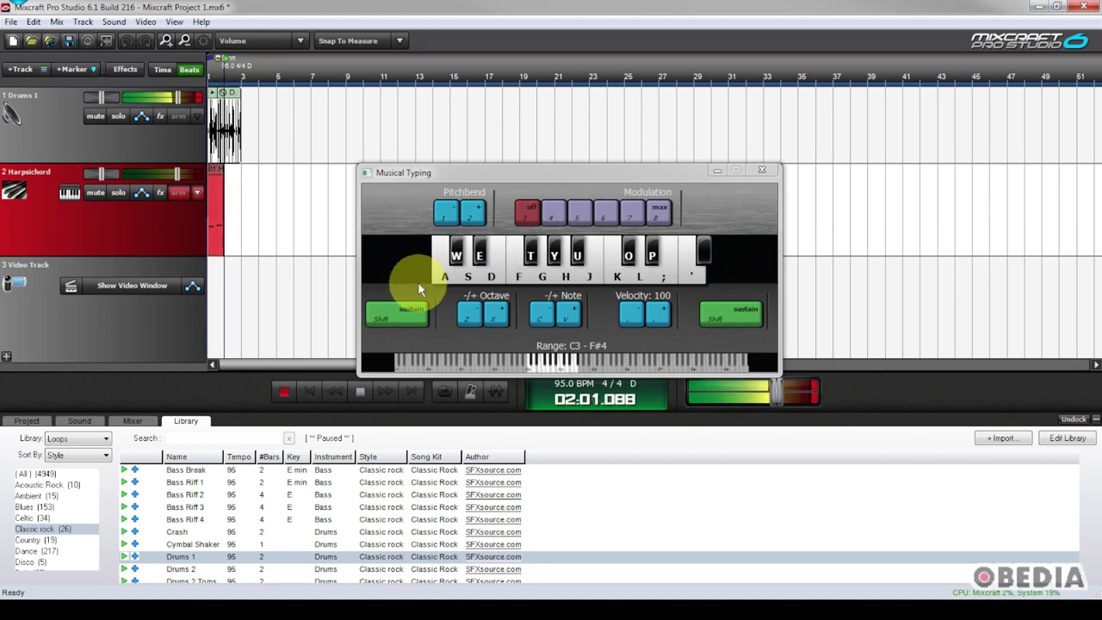
pyautogui.press('s')
pyautogui.press('d')
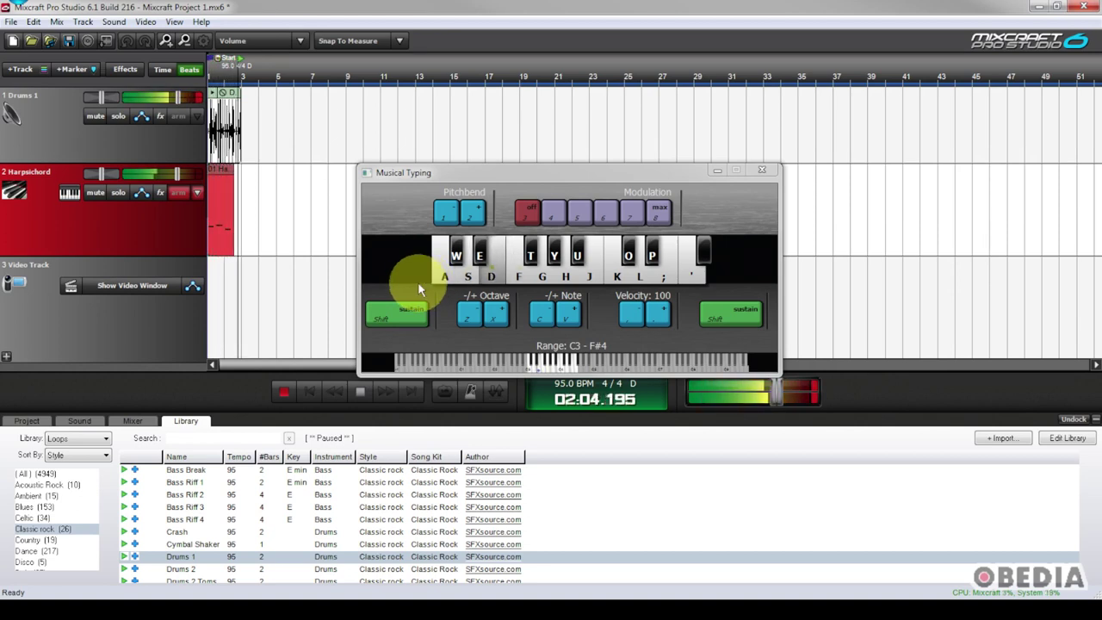
pyautogui.press('space')
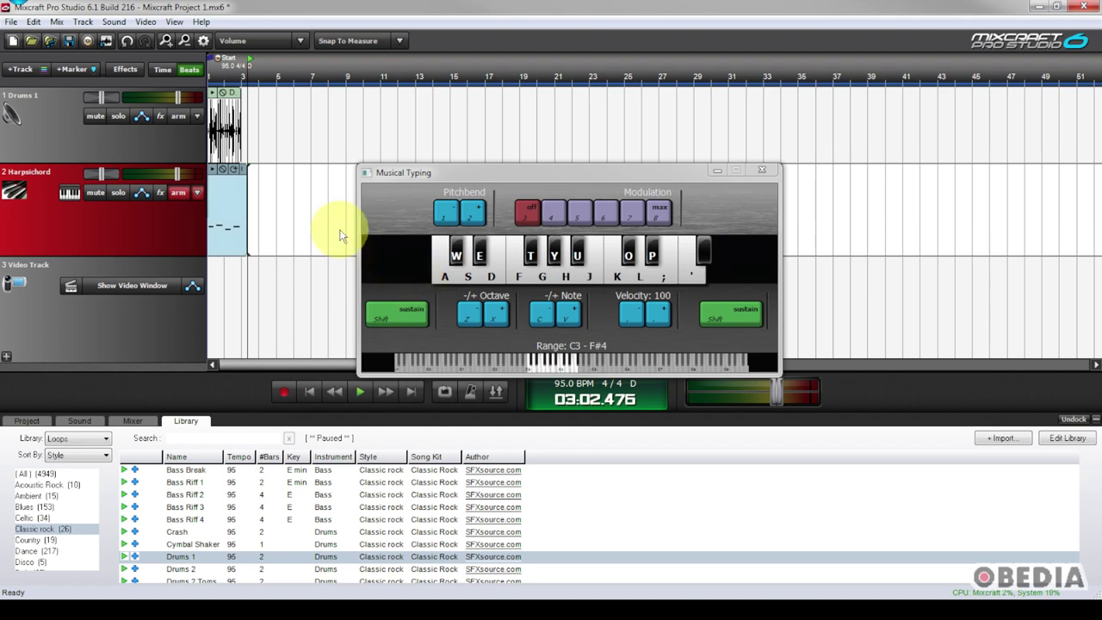
# Step: Play back the Harpsichord recording with the drums from the project start and close Musical Typing
pyautogui.click(316, 389)
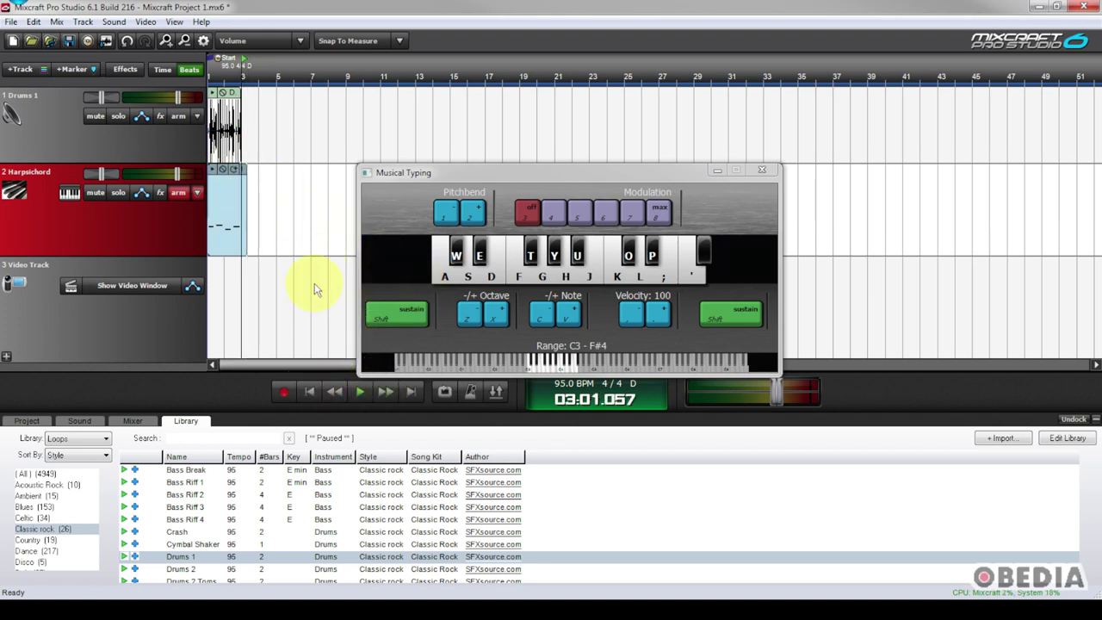
pyautogui.moveTo(473, 169); pyautogui.dragTo(399, 153)
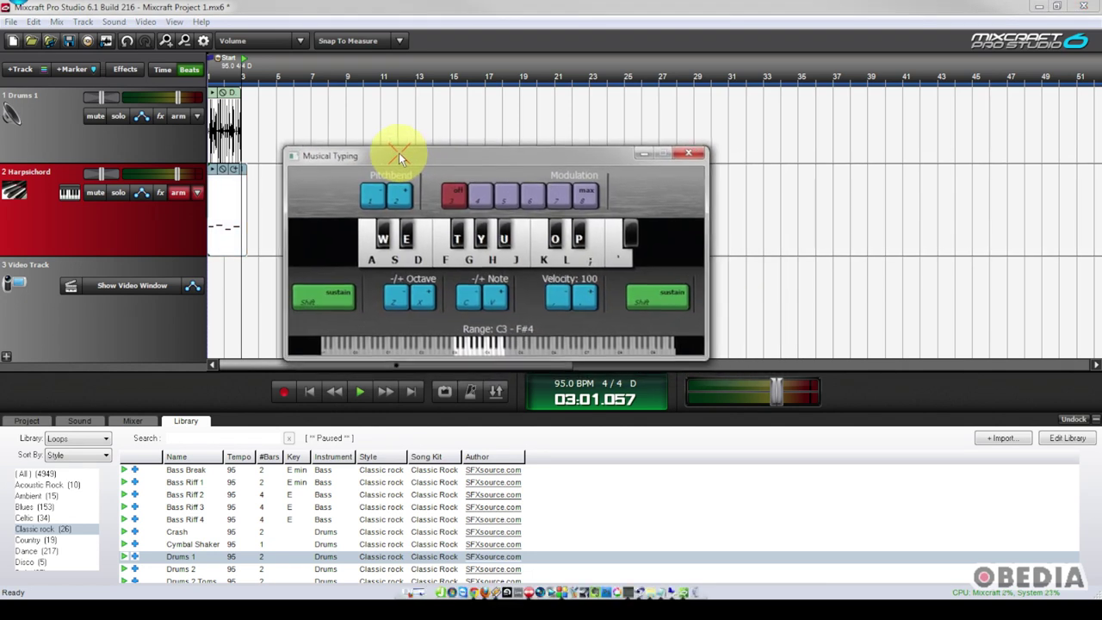
pyautogui.click(173, 226)
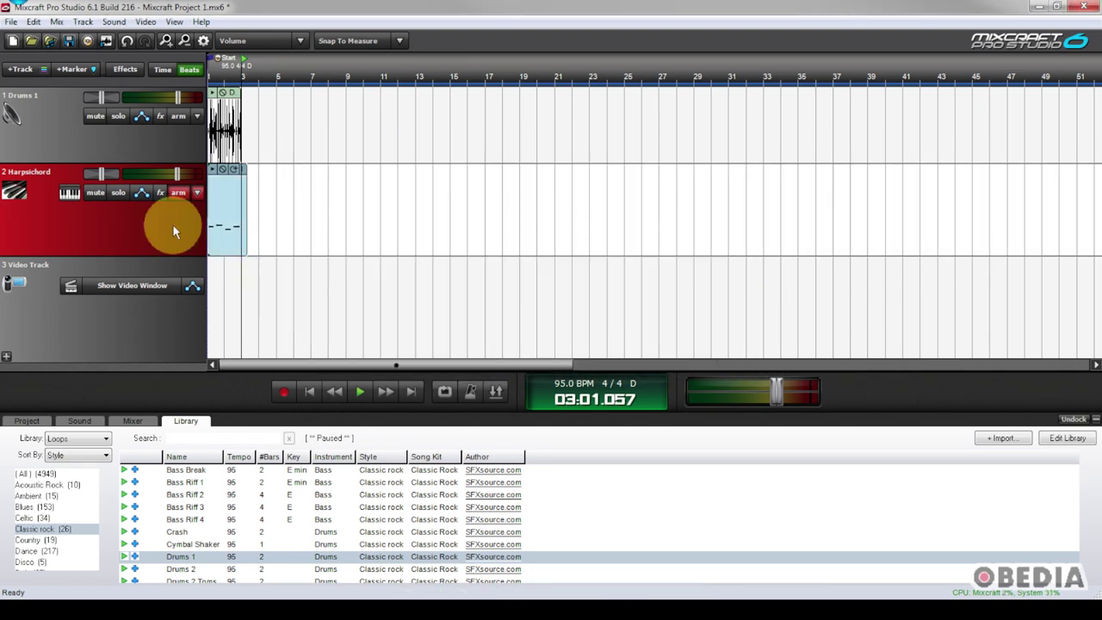
# Step: Compare the 01 Harpsichord clip's piano roll notes with the Drums 1 clip's audio waveform in the clip details
pyautogui.doubleClick(228, 226)
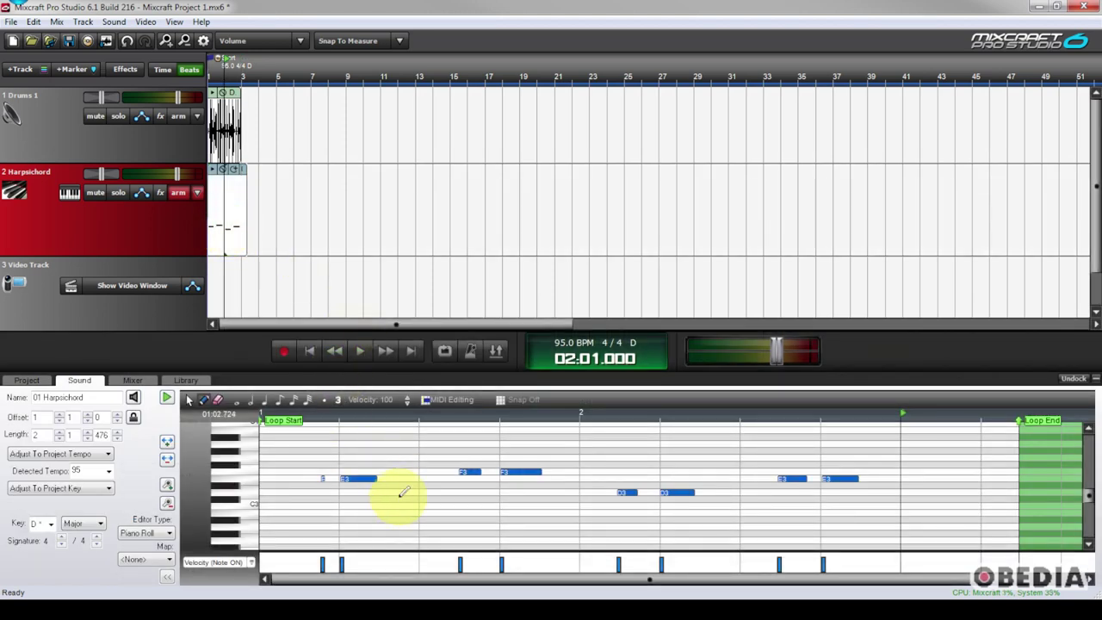
pyautogui.scroll(-4, 510, 496)
pyautogui.scroll(3, 509, 496)
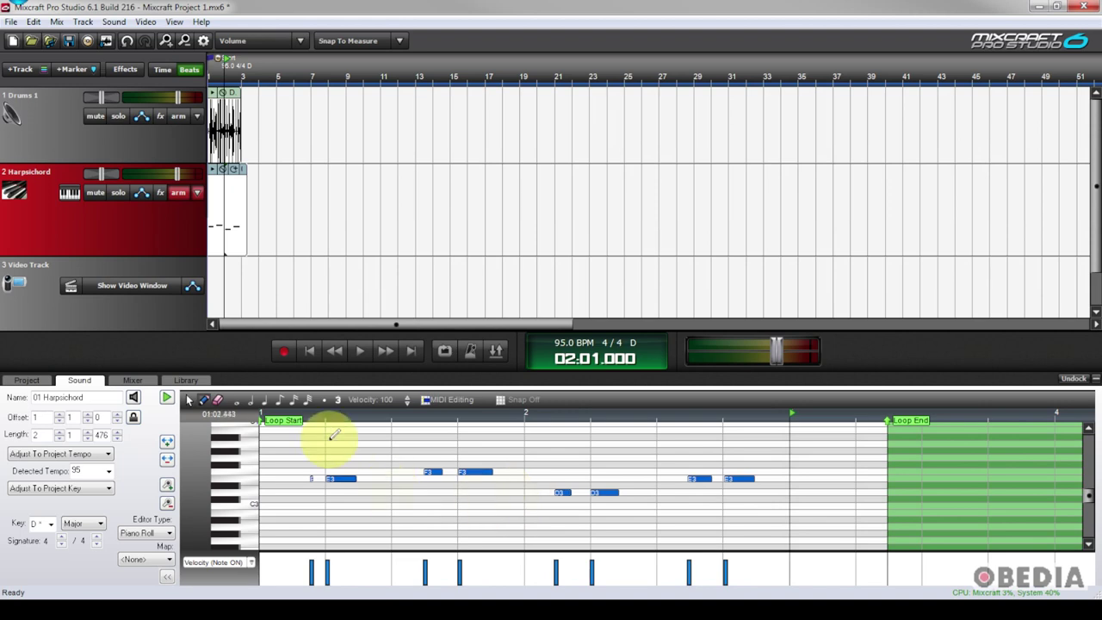
pyautogui.click(226, 130)
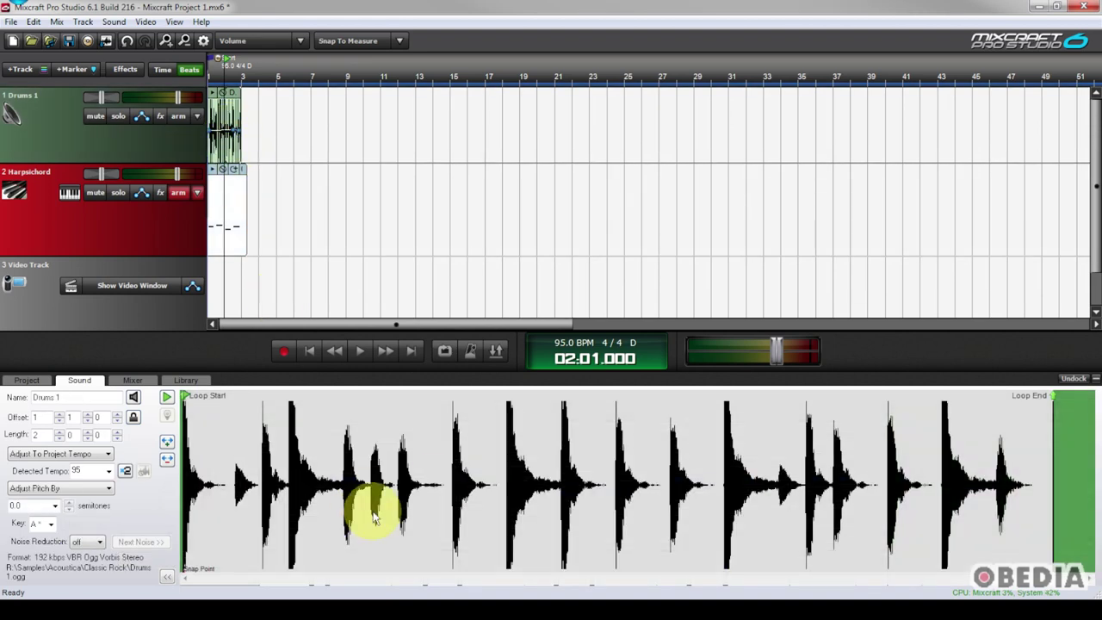
pyautogui.click(522, 496)
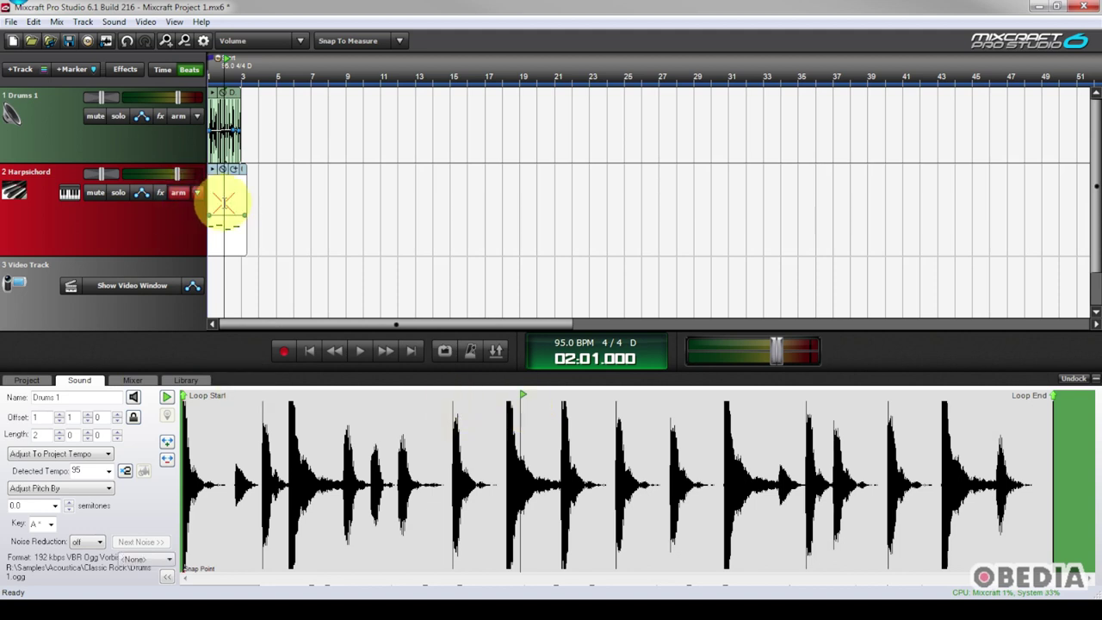
pyautogui.click(226, 198)
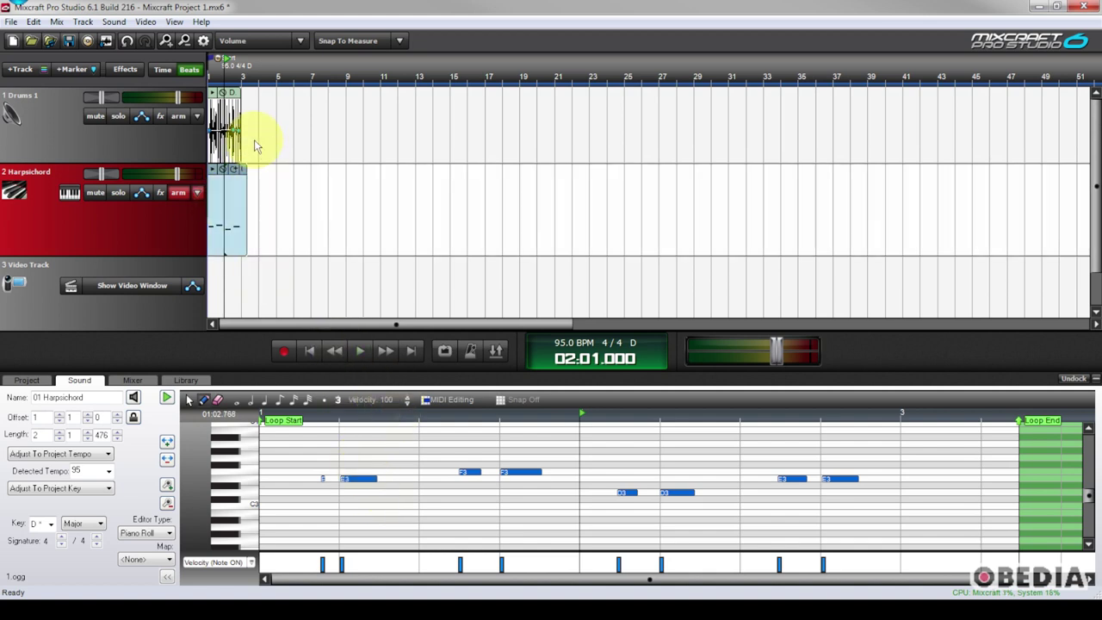
# Step: Inspect both clips on the timeline around measure 4 and return the playhead to the project start
pyautogui.click(254, 140)
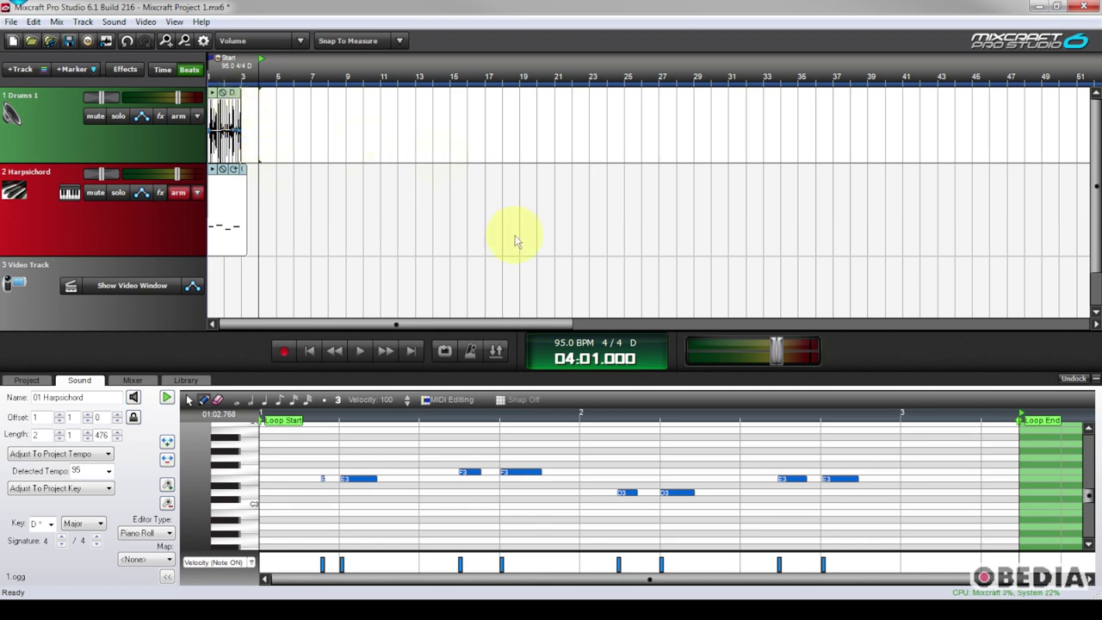
pyautogui.scroll(7, 403, 225)
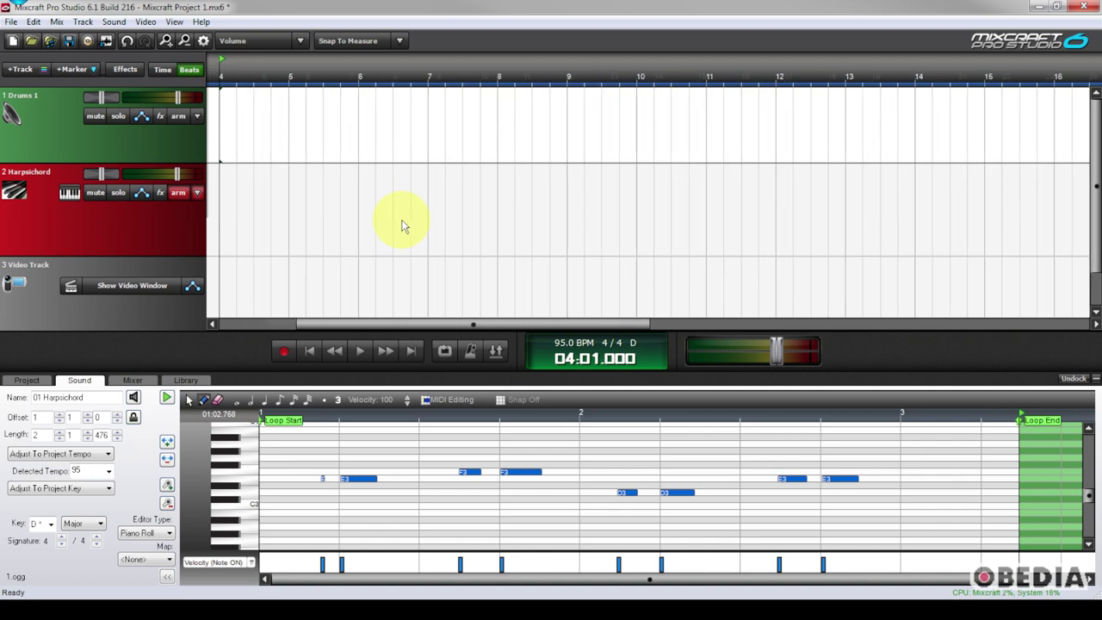
pyautogui.moveTo(379, 324); pyautogui.dragTo(209, 324)
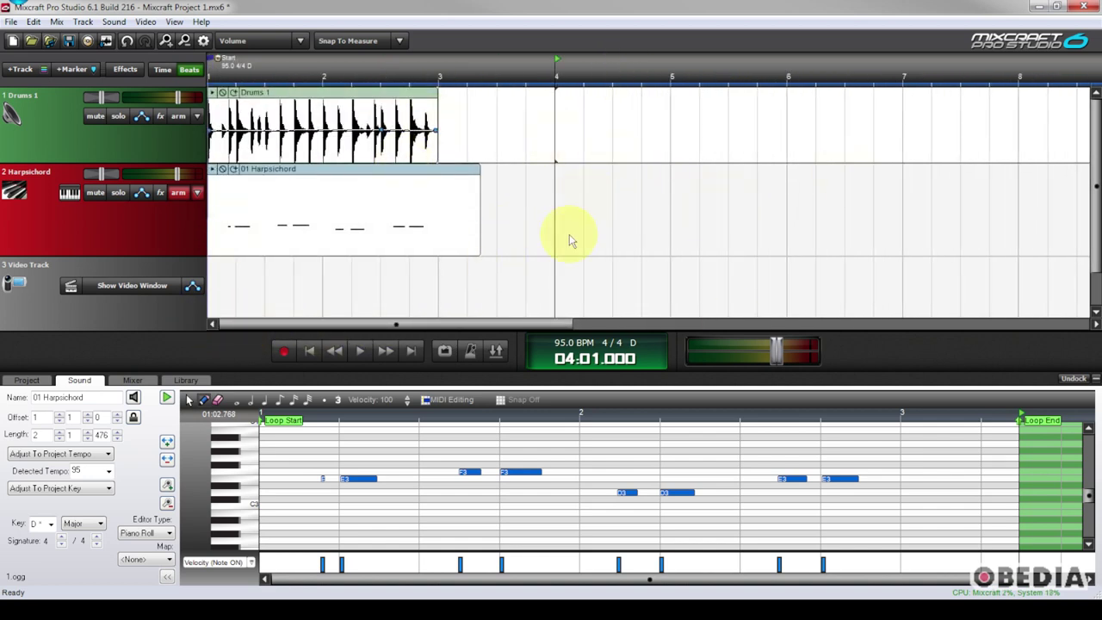
pyautogui.scroll(-4, 314, 276)
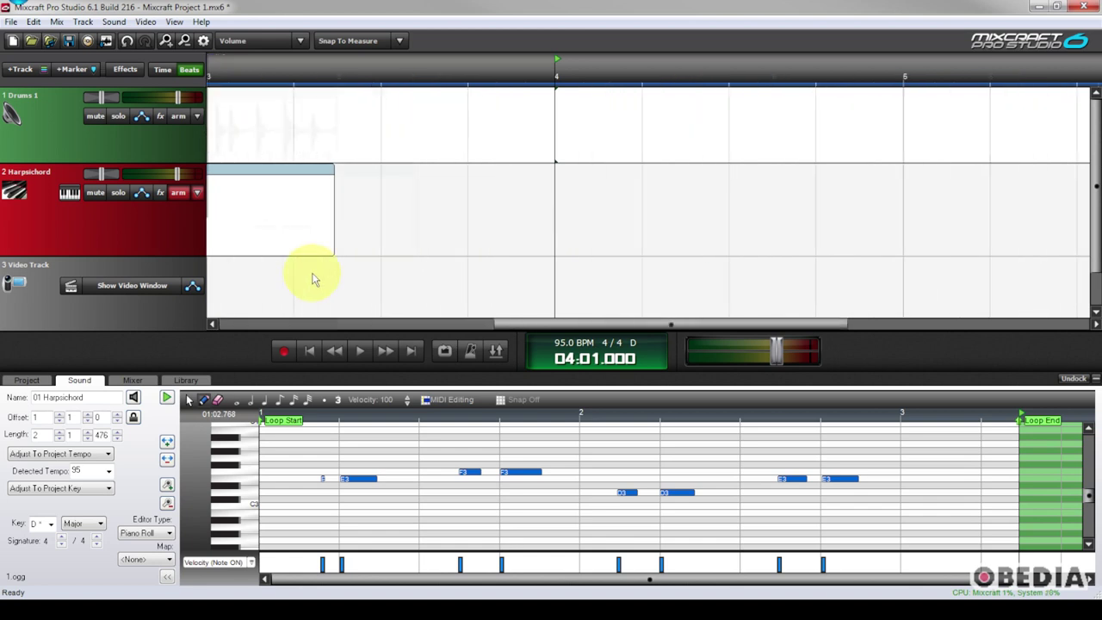
pyautogui.scroll(-1, 311, 277)
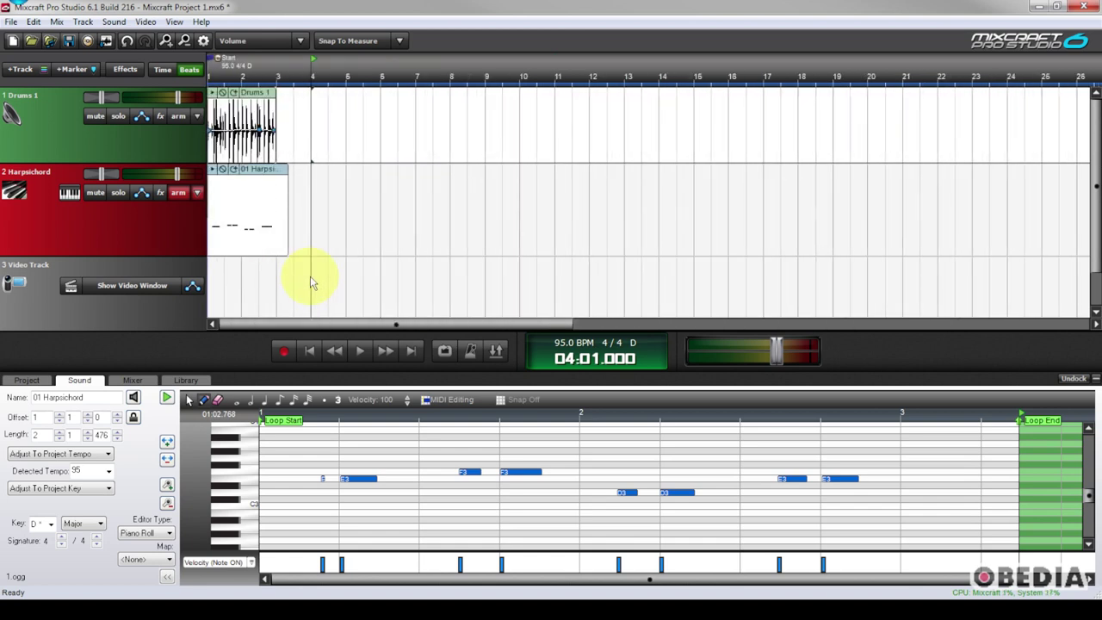
pyautogui.scroll(4, 312, 278)
pyautogui.moveTo(316, 324); pyautogui.dragTo(235, 324)
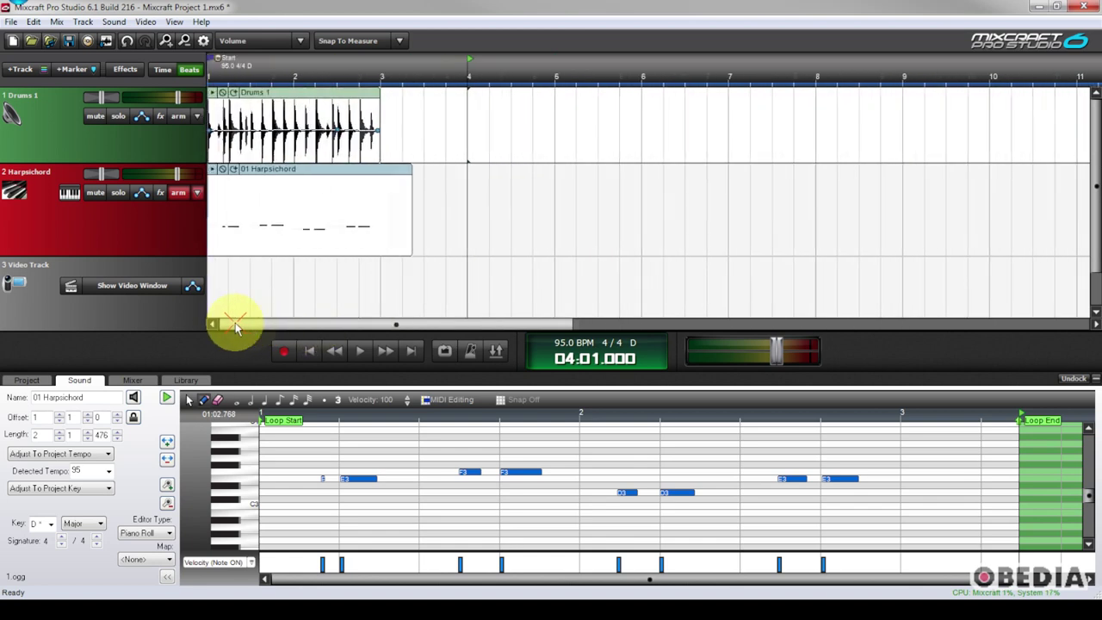
pyautogui.click(217, 270)
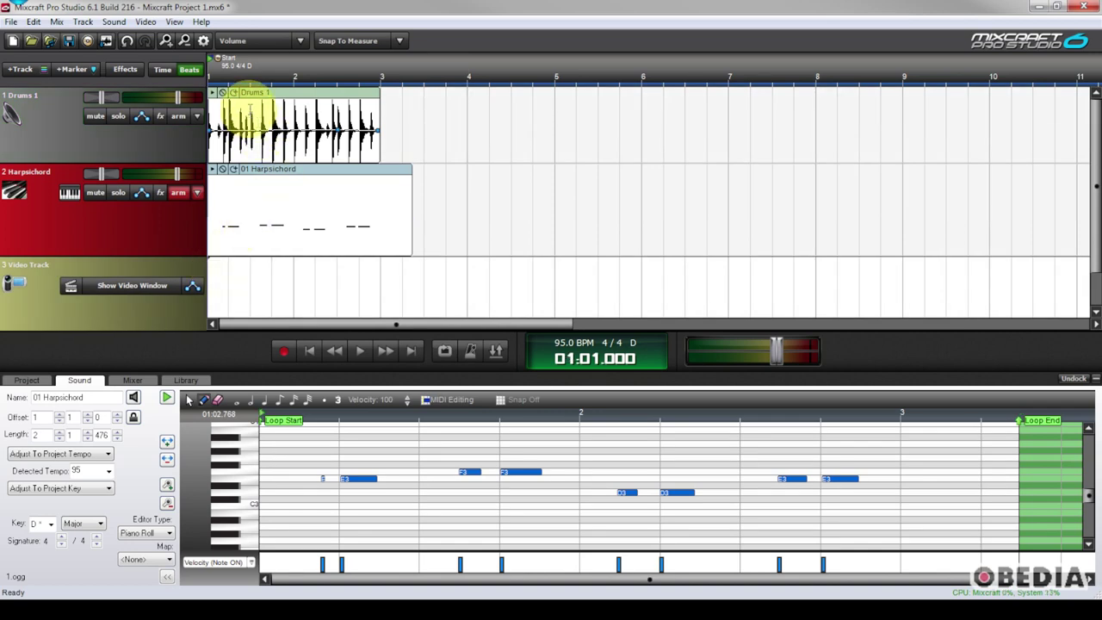
# Step: Examine how the 01 Harpsichord notes line up with the Drums 1 waveform at several zoom levels
pyautogui.scroll(6, 250, 106)
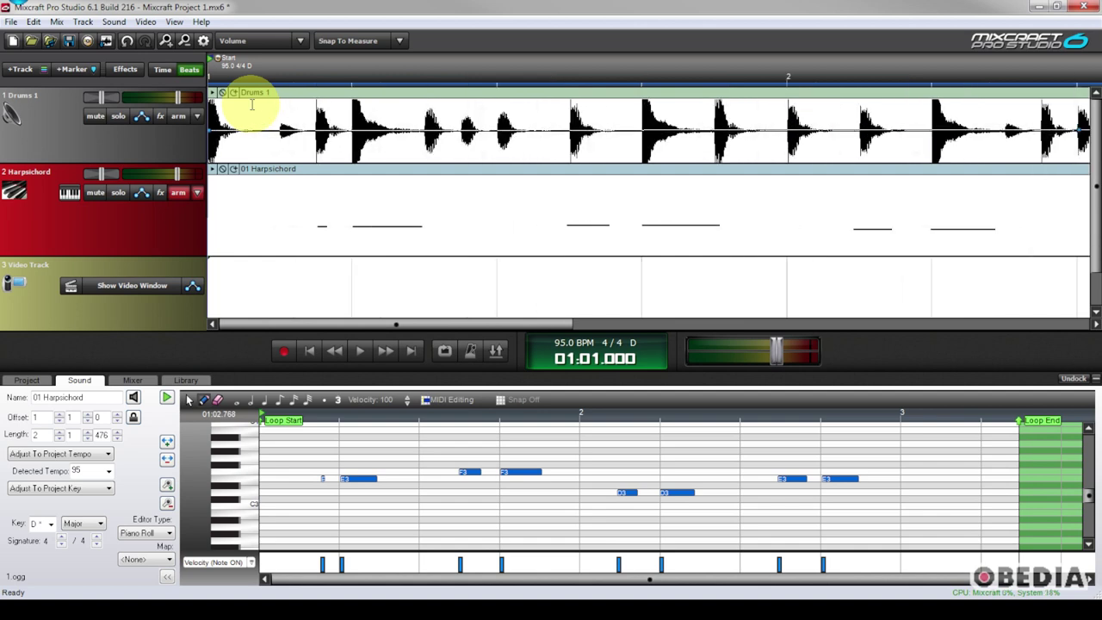
pyautogui.scroll(2, 252, 105)
pyautogui.scroll(-5, 250, 107)
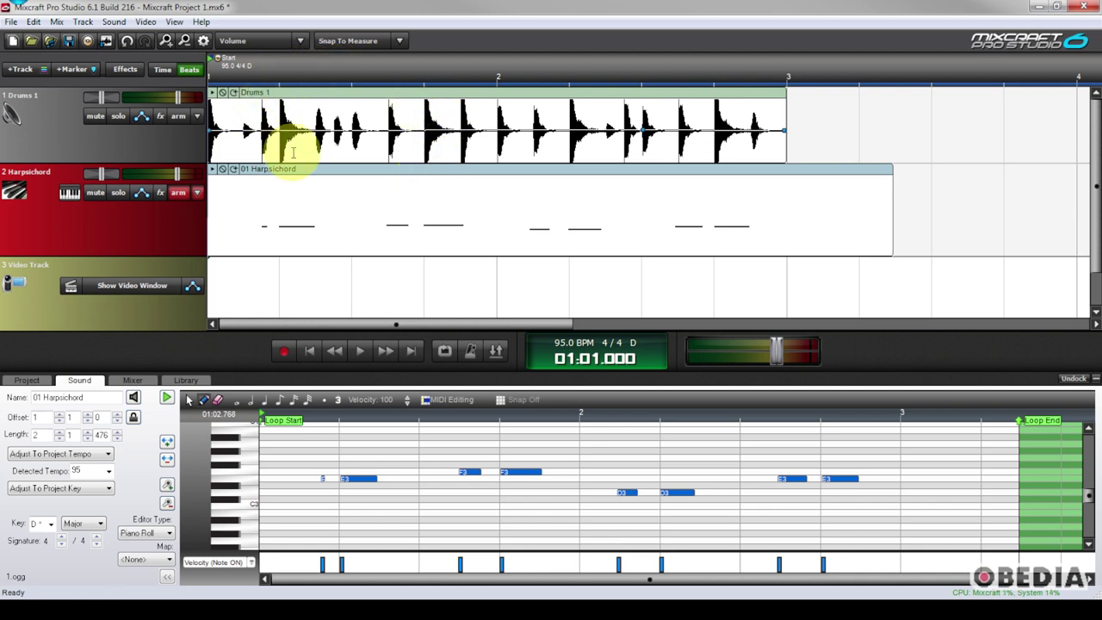
pyautogui.scroll(-6, 303, 172)
pyautogui.scroll(16, 303, 172)
pyautogui.scroll(-9, 303, 172)
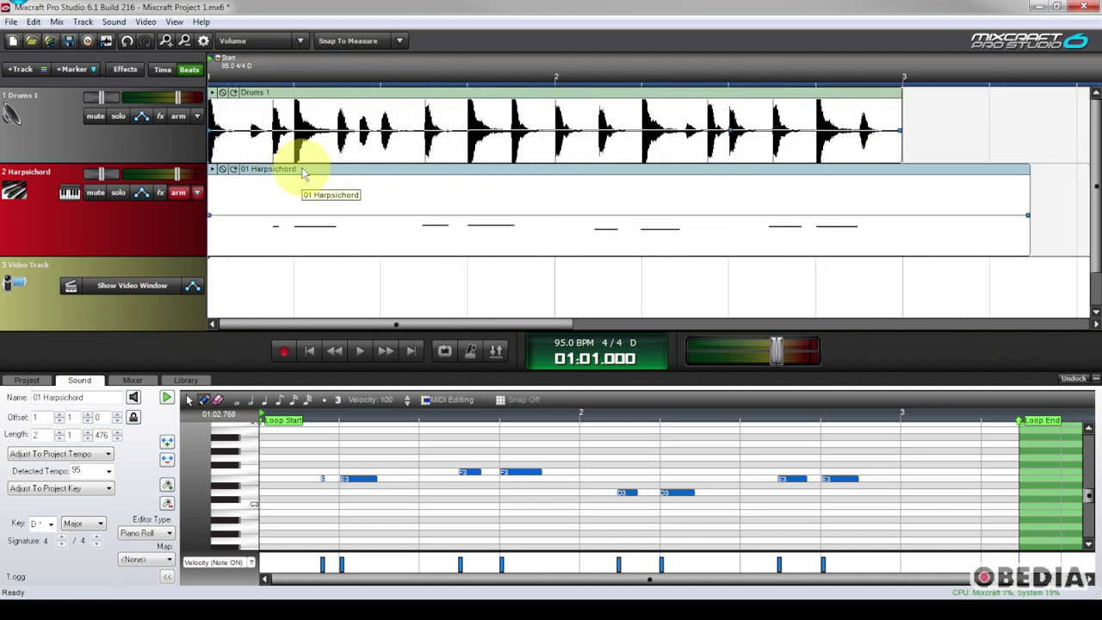
pyautogui.scroll(-4, 303, 173)
pyautogui.scroll(4, 302, 172)
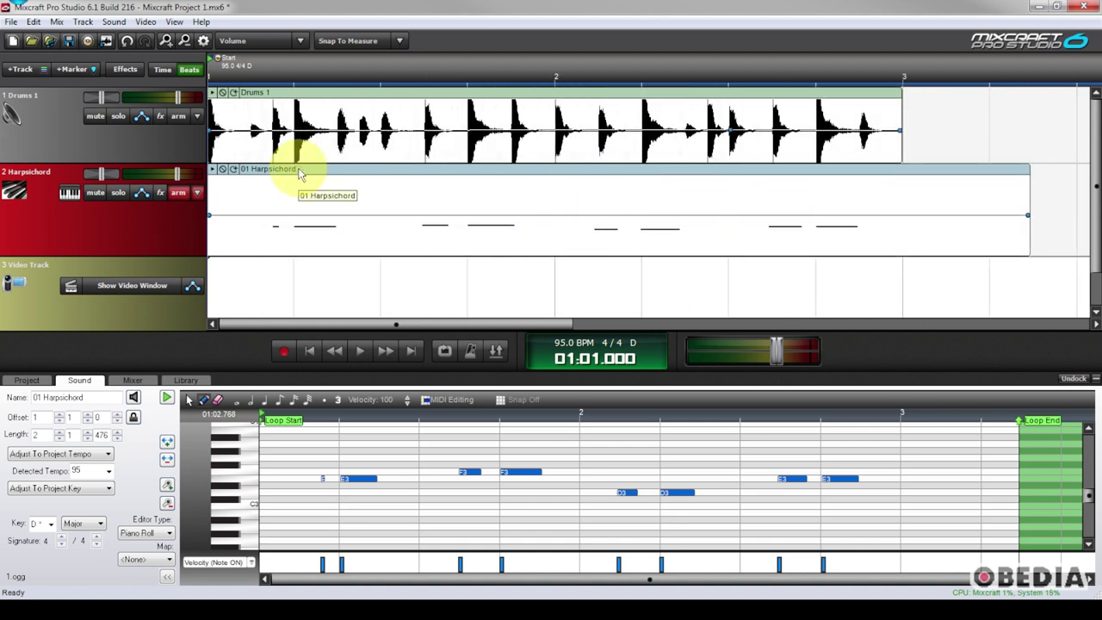
pyautogui.scroll(-3, 300, 174)
pyautogui.scroll(3, 300, 174)
pyautogui.scroll(-3, 301, 173)
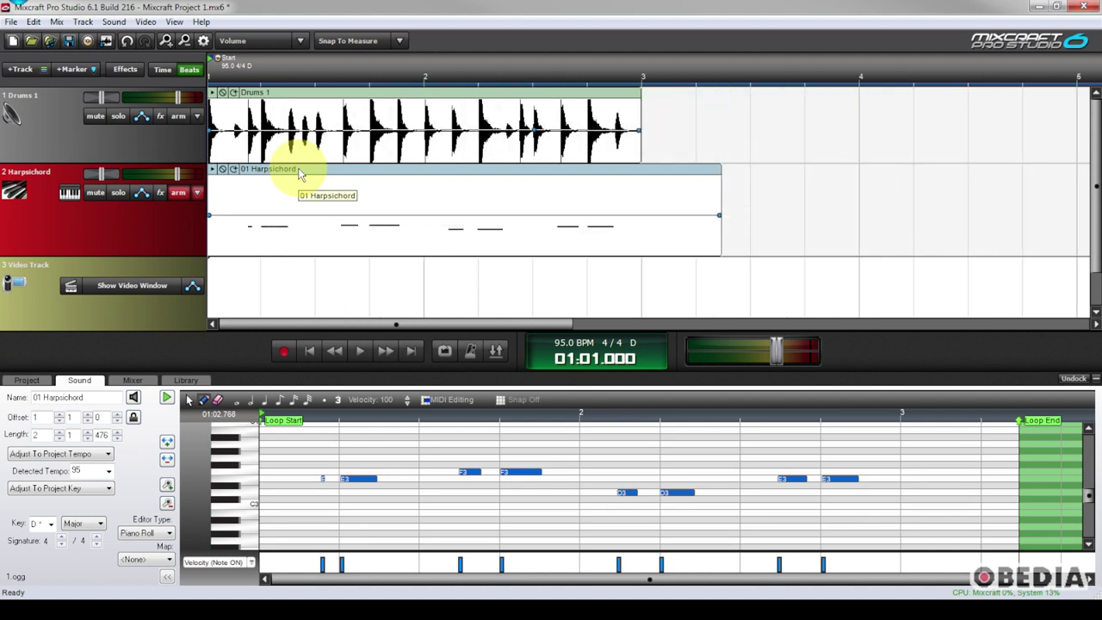
pyautogui.scroll(3, 301, 172)
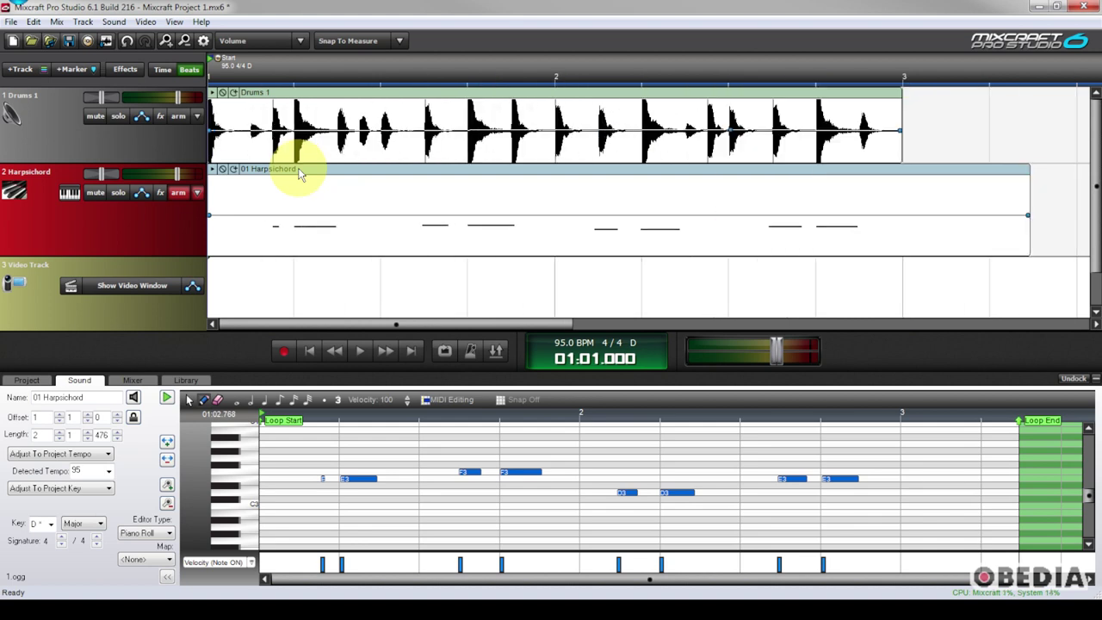
pyautogui.scroll(-3, 300, 174)
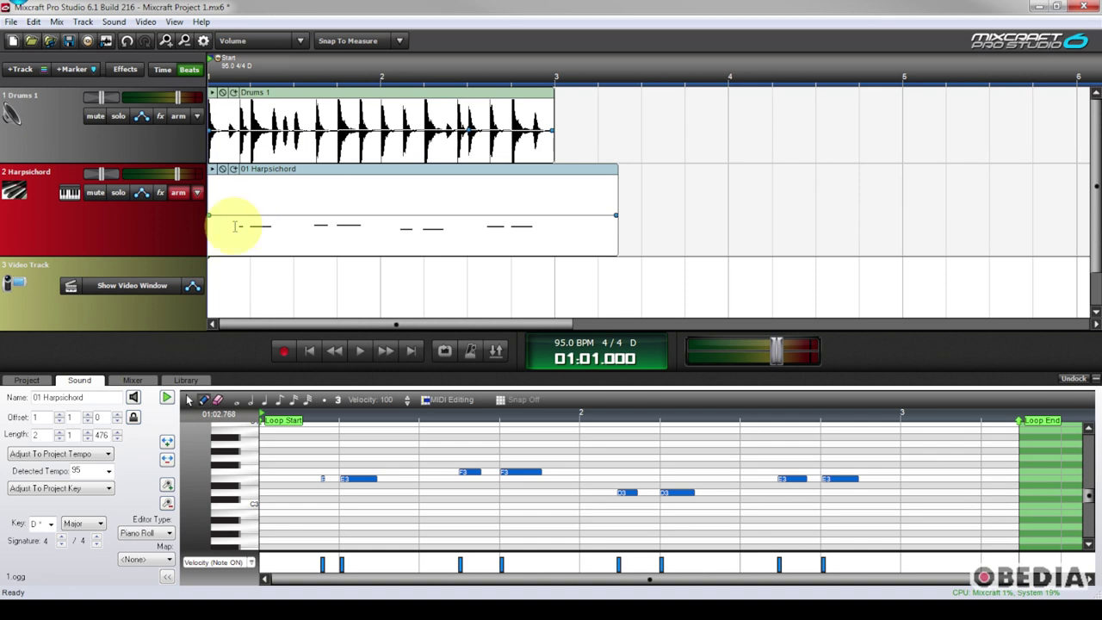
pyautogui.scroll(-1, 186, 241)
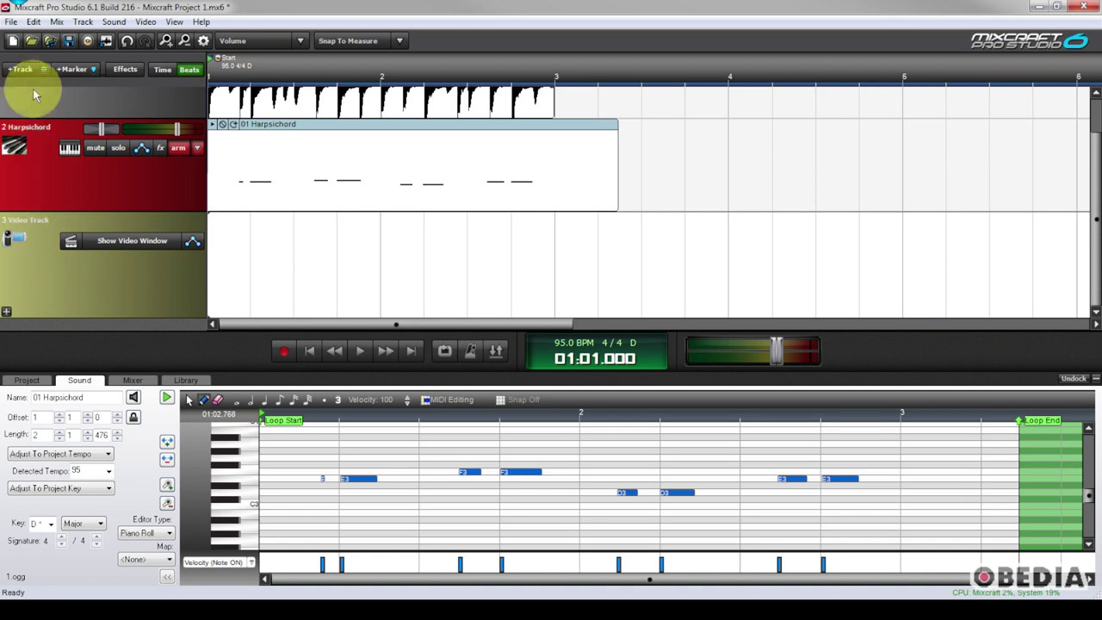
# Step: Check the track types that can be added and load the drumming WMV video with its linked audio into the Video Track
pyautogui.click(82, 21)
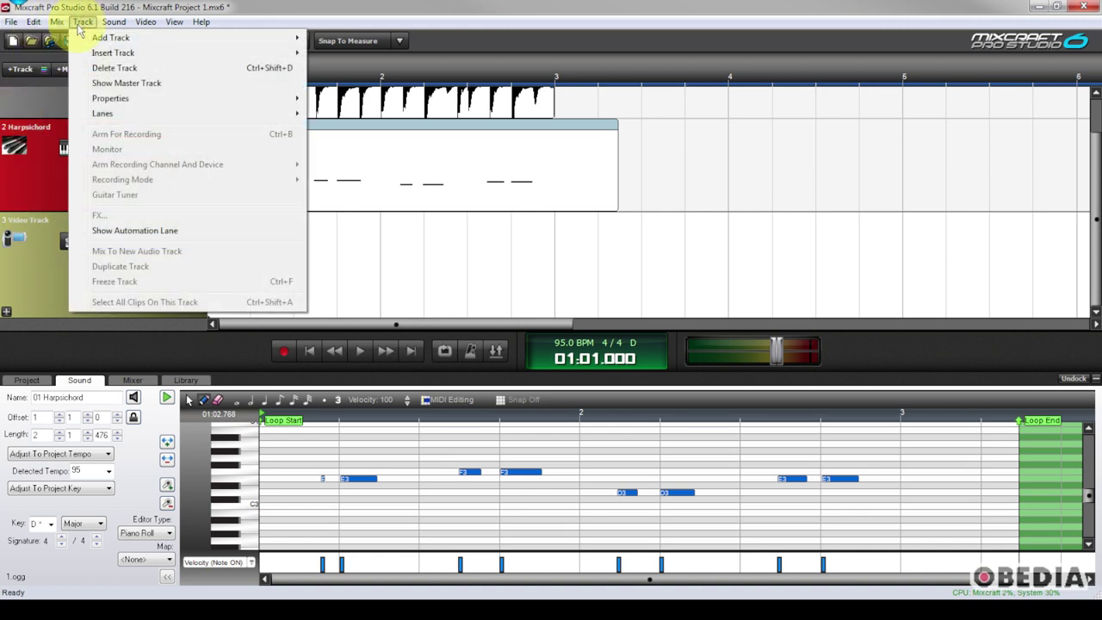
pyautogui.moveTo(102, 38)
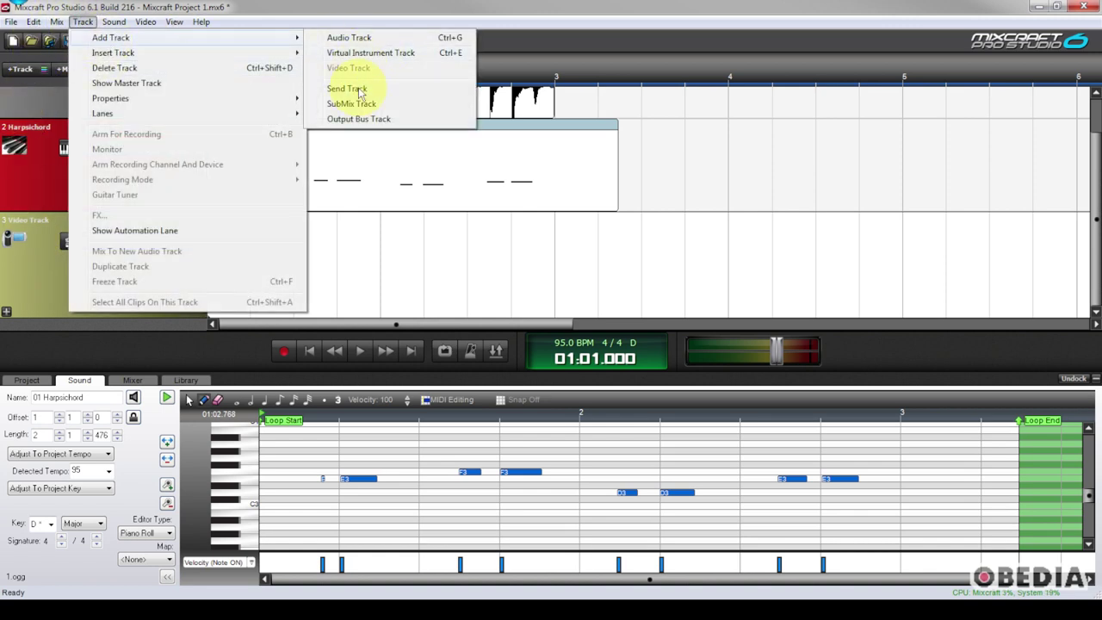
pyautogui.click(29, 307)
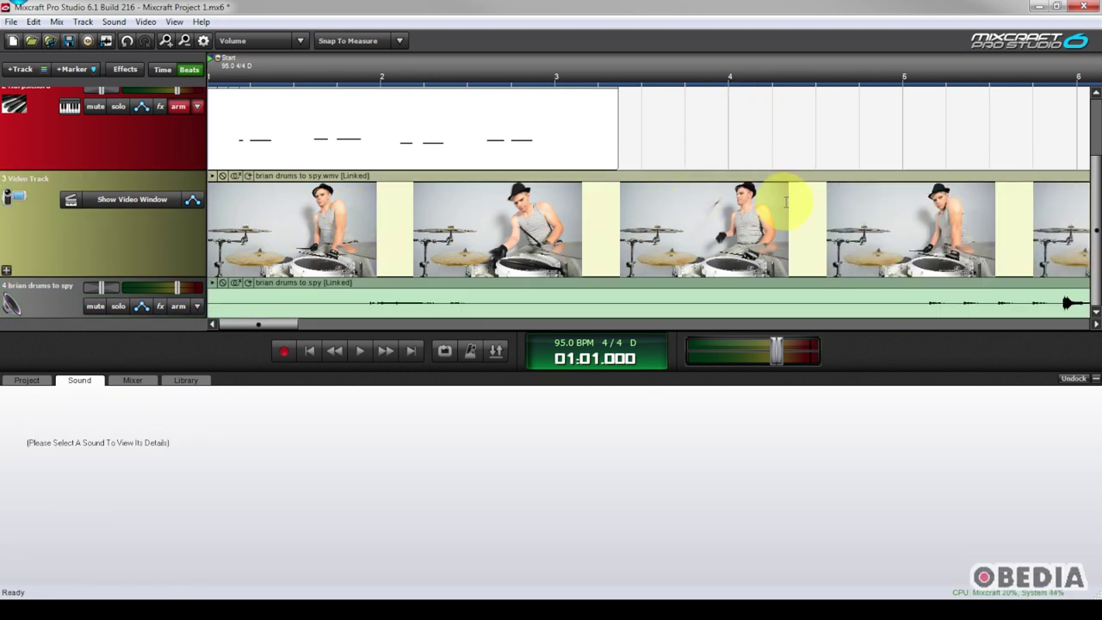
# Step: Examine the extent of the drumming video and its linked audio clip along the timeline
pyautogui.scroll(-3, 596, 120)
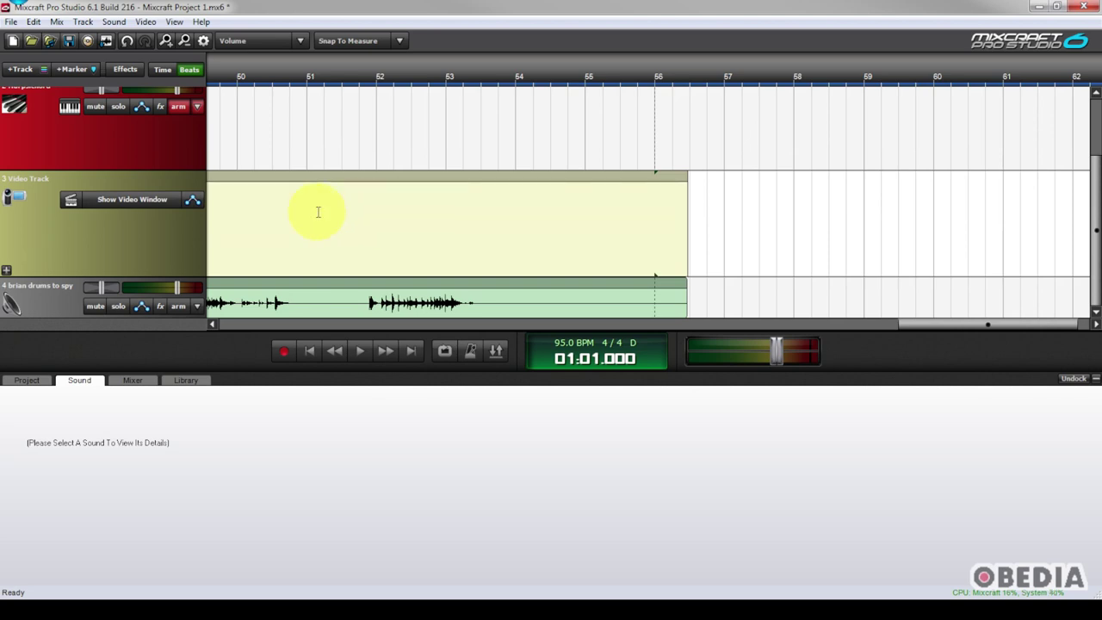
pyautogui.scroll(3, 416, 212)
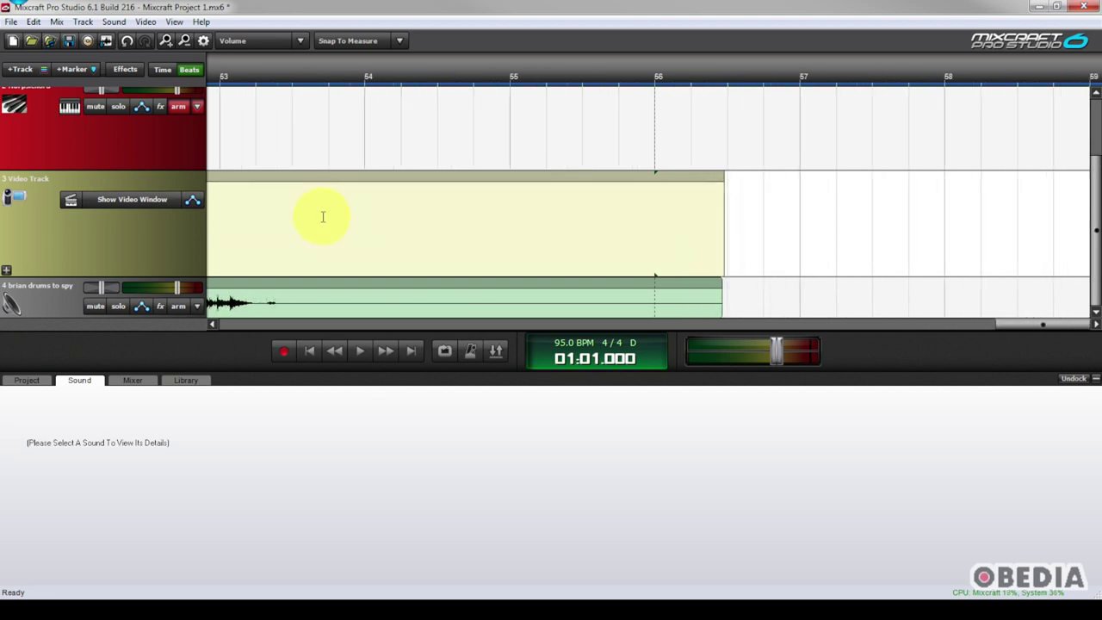
pyautogui.click(251, 326)
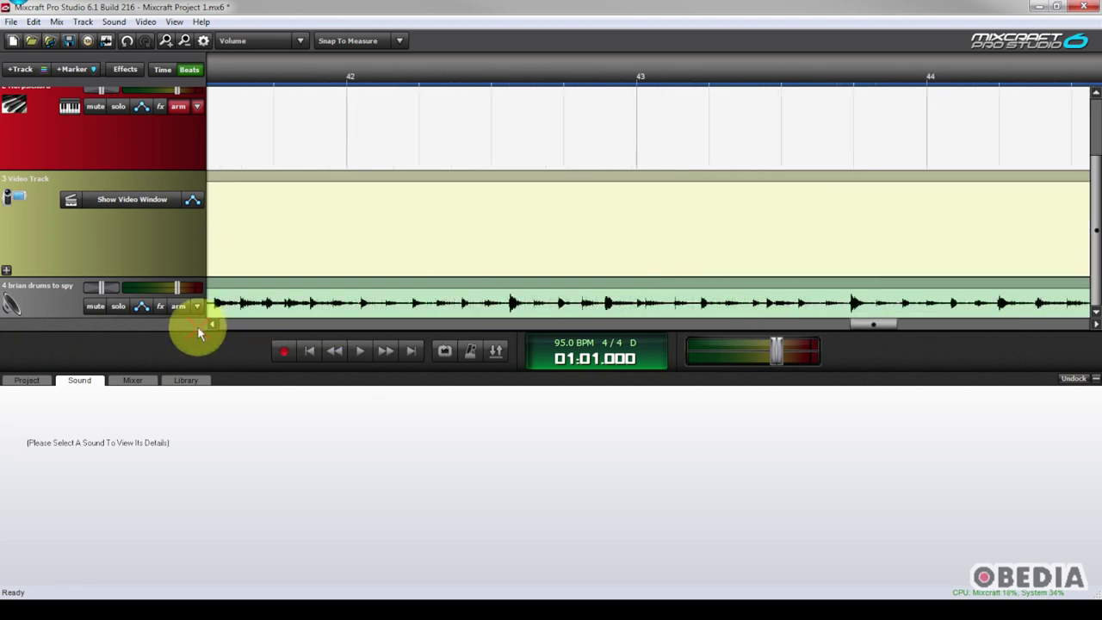
# Step: Examine the full drumming video clip and mark time ranges within it, such as measures 6 to 20
pyautogui.scroll(-3, 288, 180)
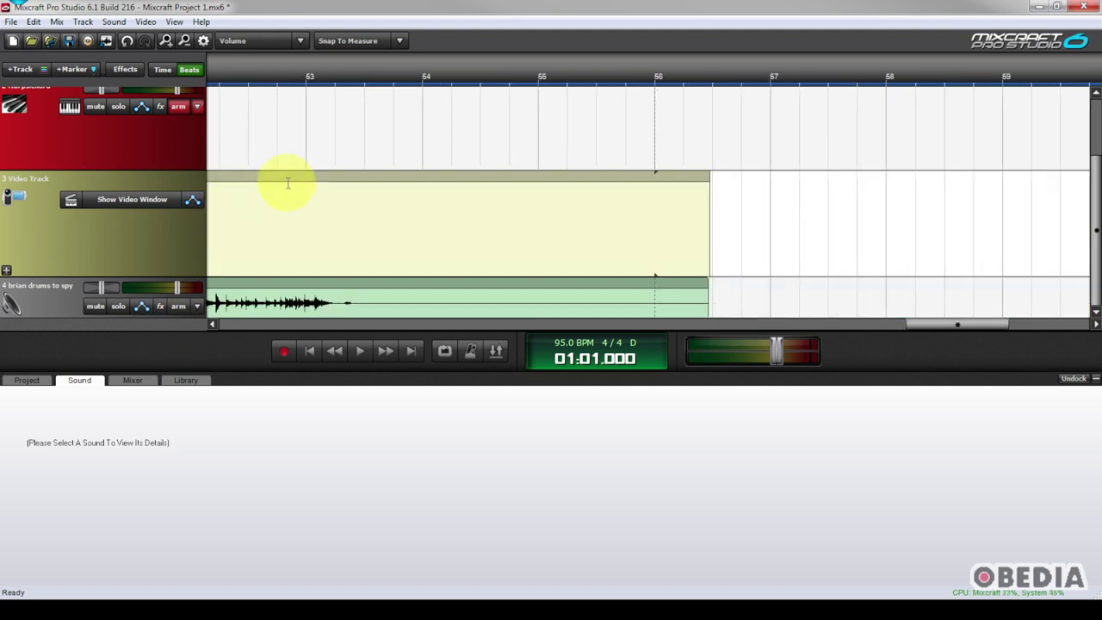
pyautogui.scroll(-5, 288, 183)
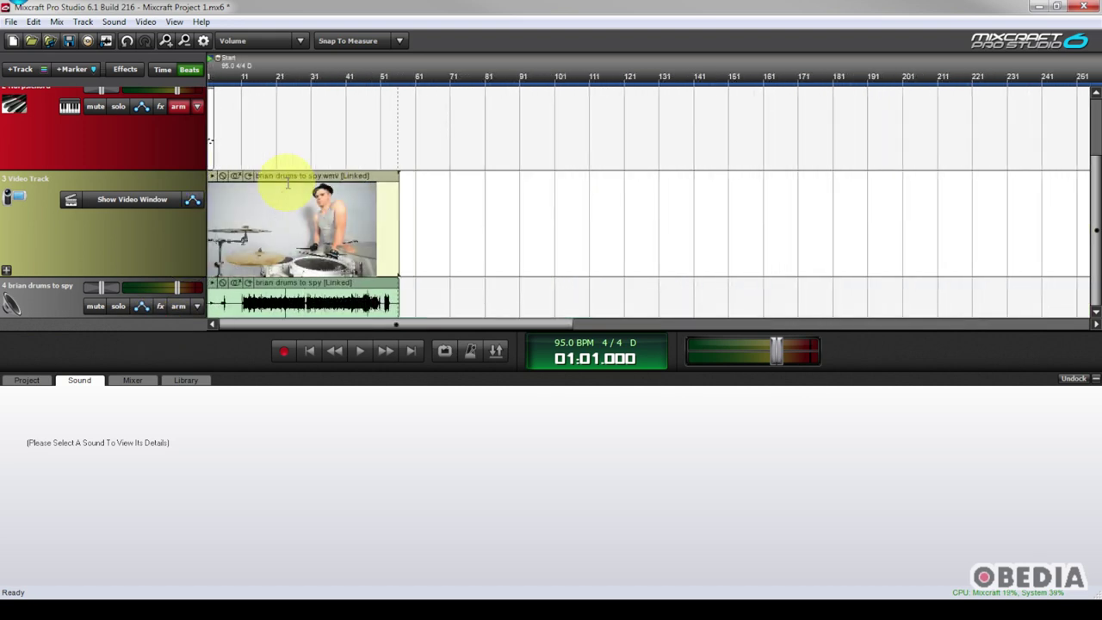
pyautogui.scroll(2, 288, 183)
pyautogui.scroll(3, 288, 183)
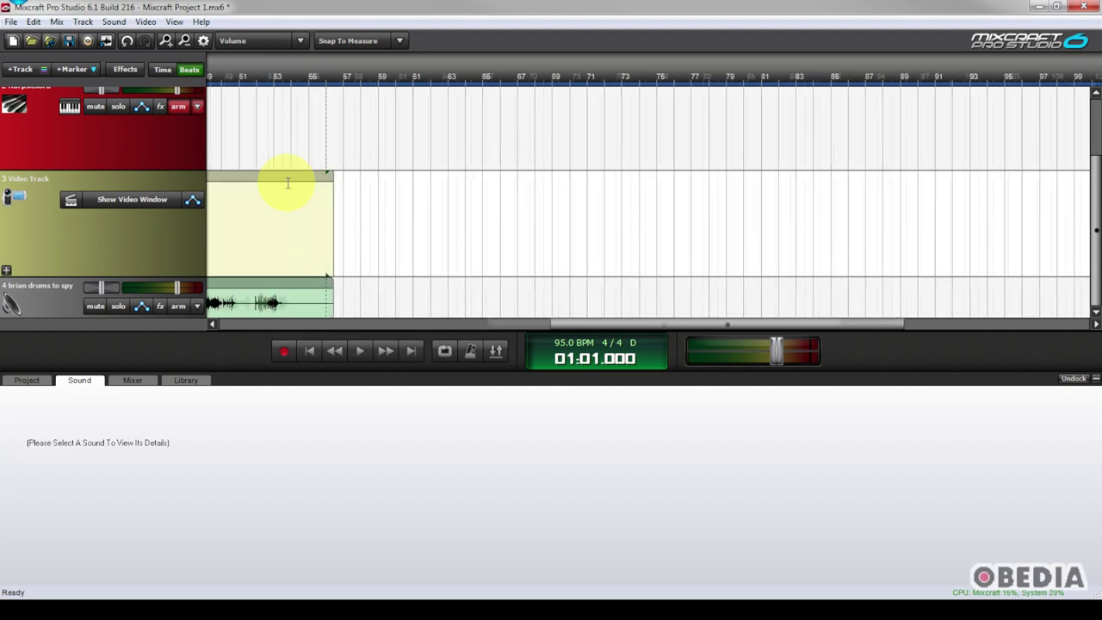
pyautogui.moveTo(562, 327); pyautogui.dragTo(221, 330)
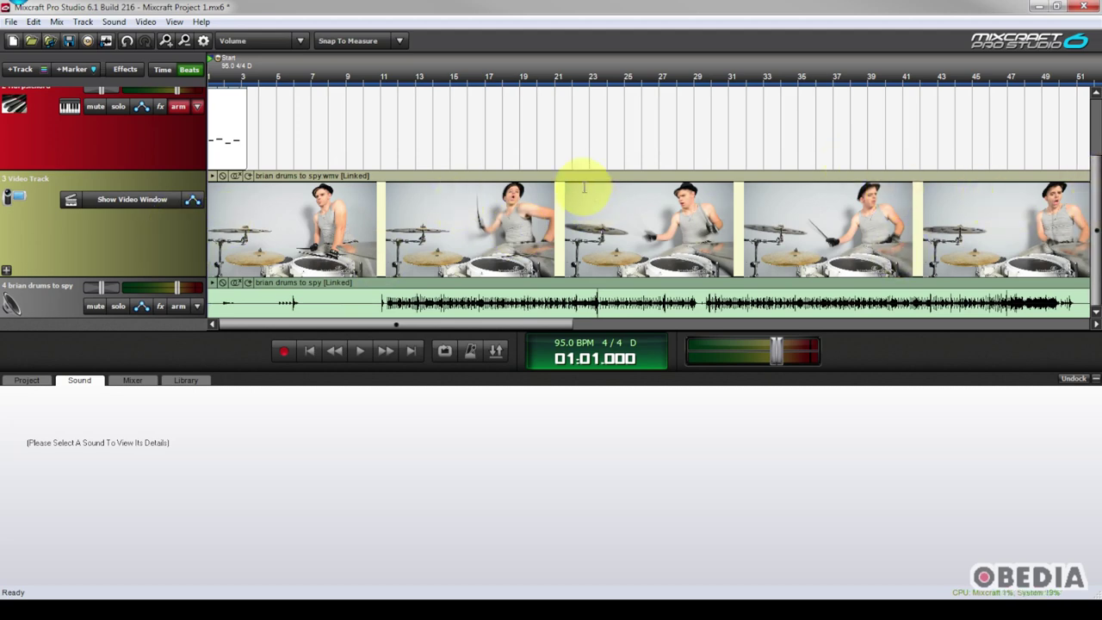
pyautogui.moveTo(287, 225); pyautogui.dragTo(538, 229)
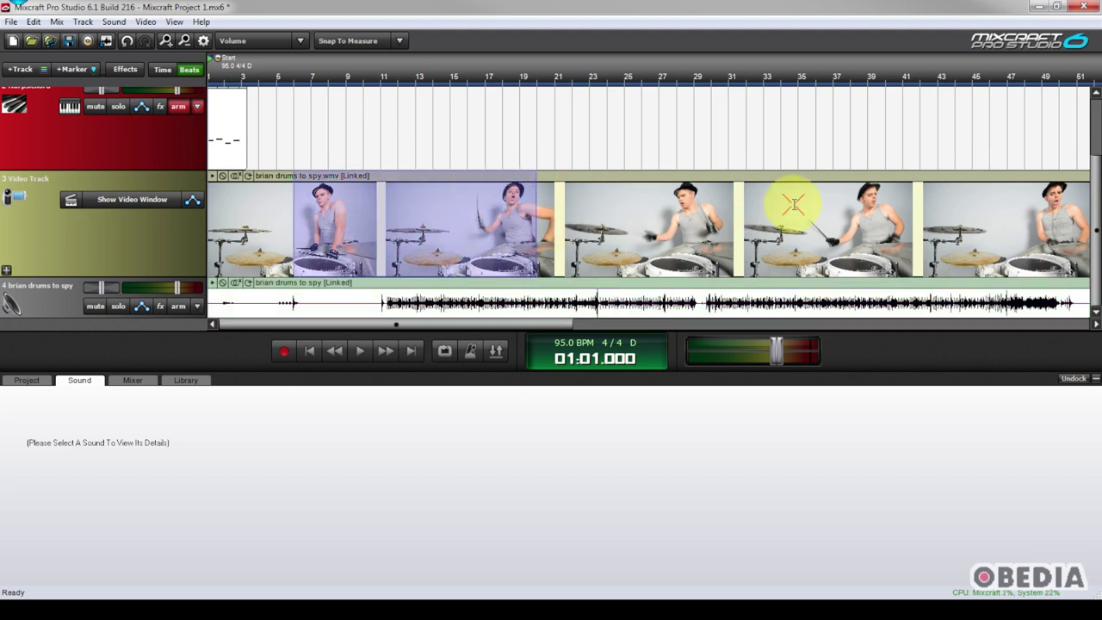
pyautogui.moveTo(795, 199); pyautogui.dragTo(443, 232)
pyautogui.click(411, 241)
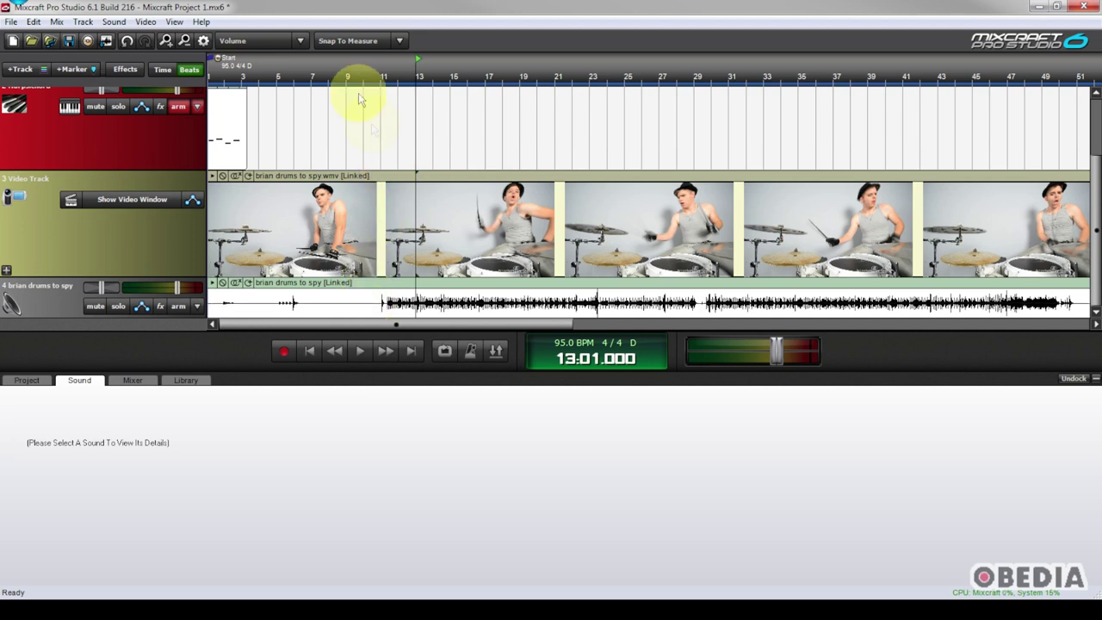
# Step: Play back the project from measure 11, where the main drumming starts, and stop after about one measure
pyautogui.click(334, 80)
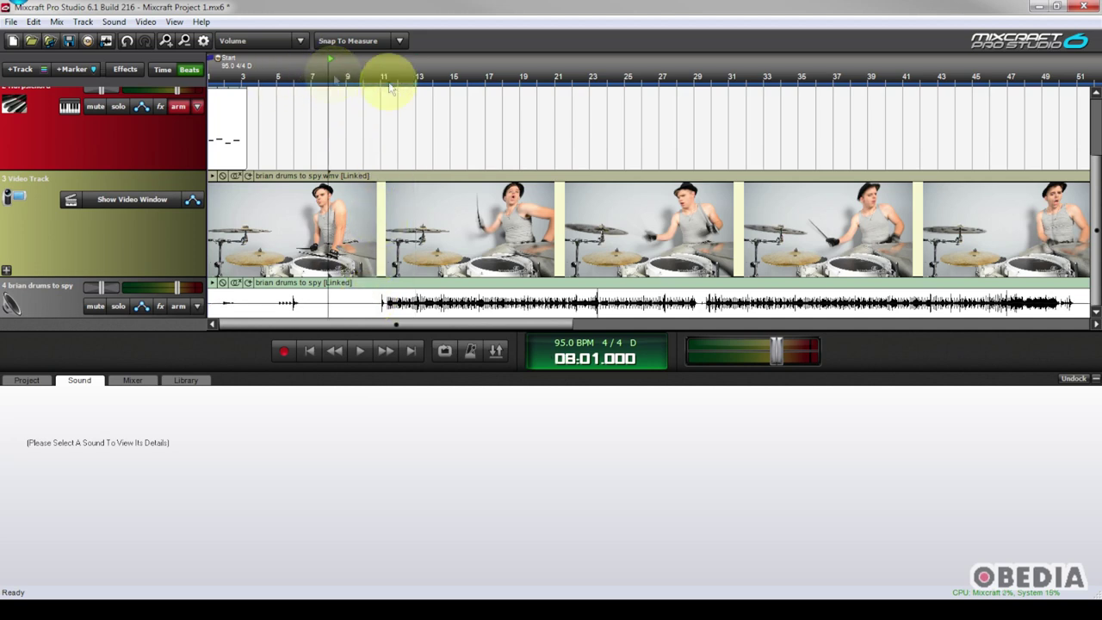
pyautogui.click(380, 80)
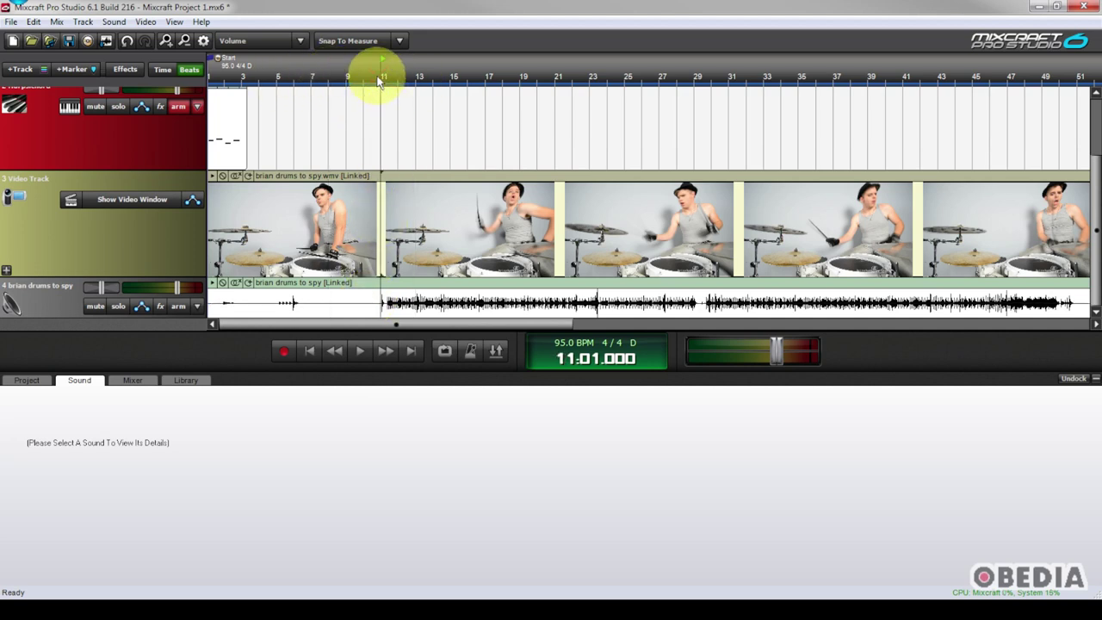
pyautogui.press('space')
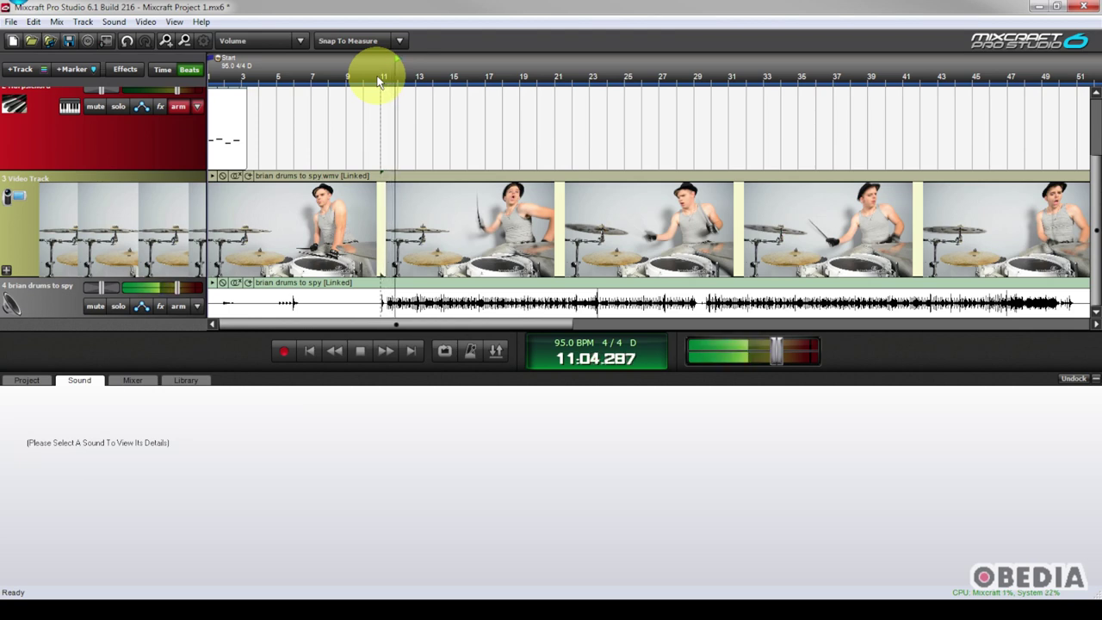
pyautogui.press('space')
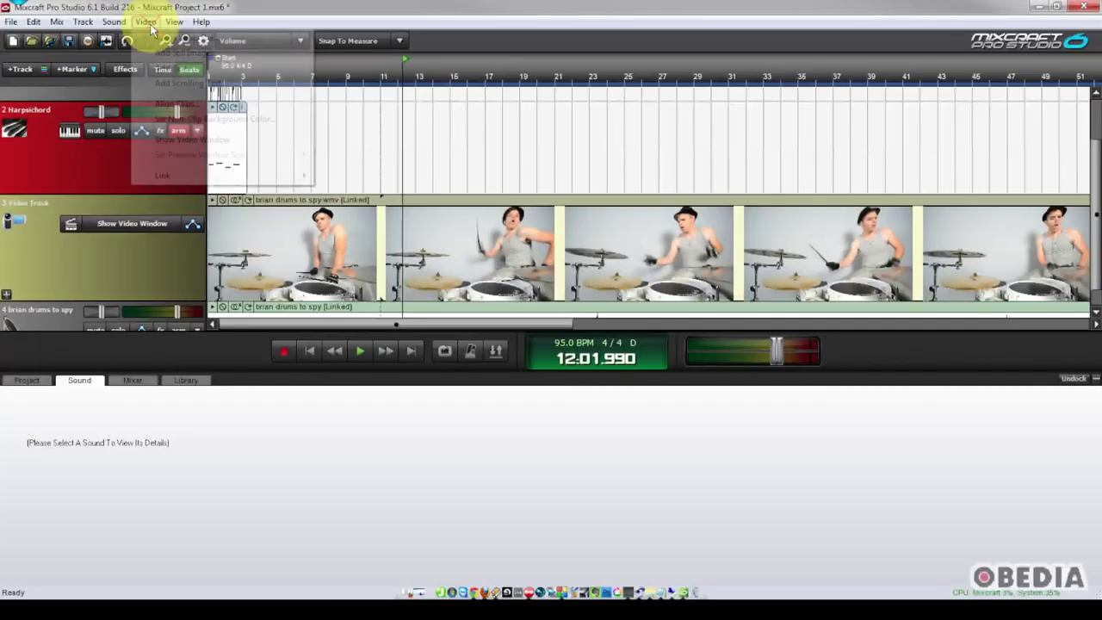
# Step: Show the Video Preview window and watch the drumming video play from measure 11, then stop playback
pyautogui.click(398, 67)
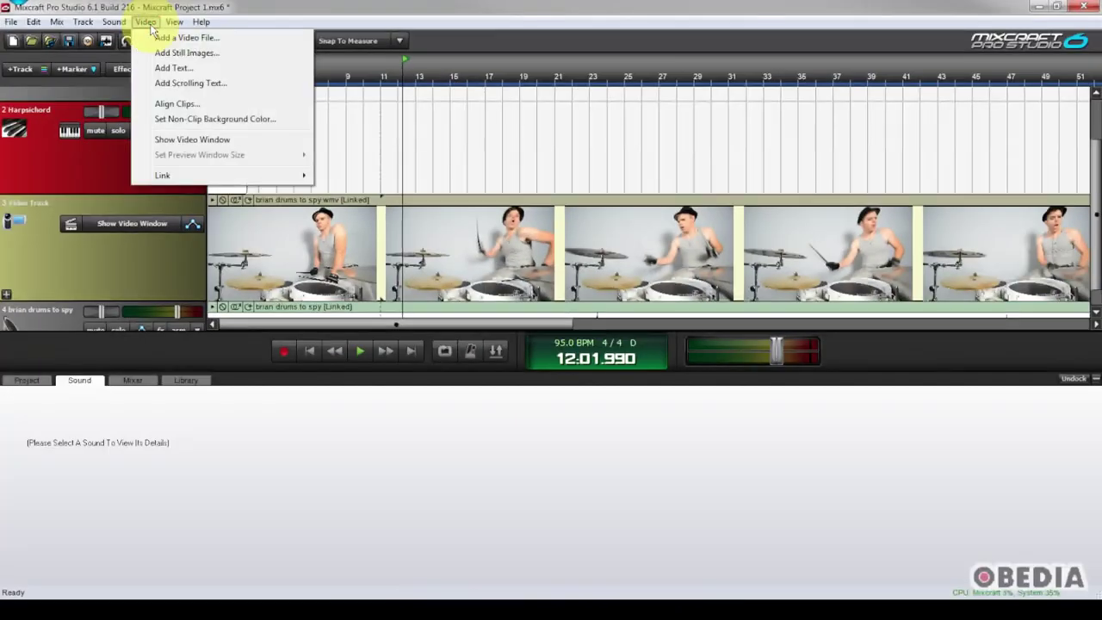
pyautogui.click(183, 140)
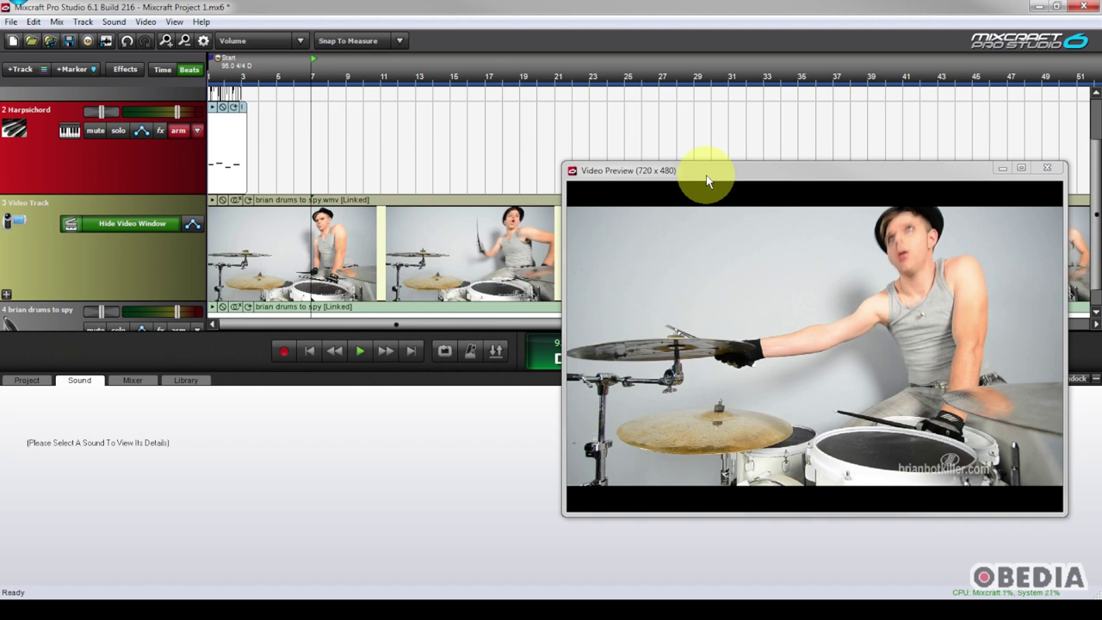
pyautogui.click(386, 76)
pyautogui.press('space')
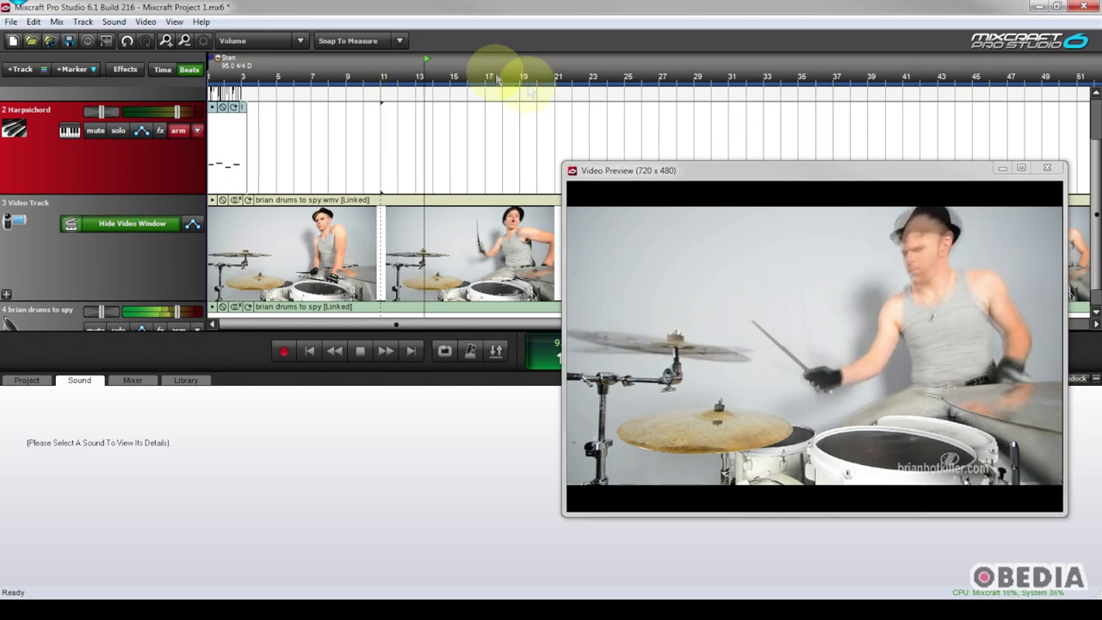
pyautogui.moveTo(871, 187); pyautogui.dragTo(684, 183)
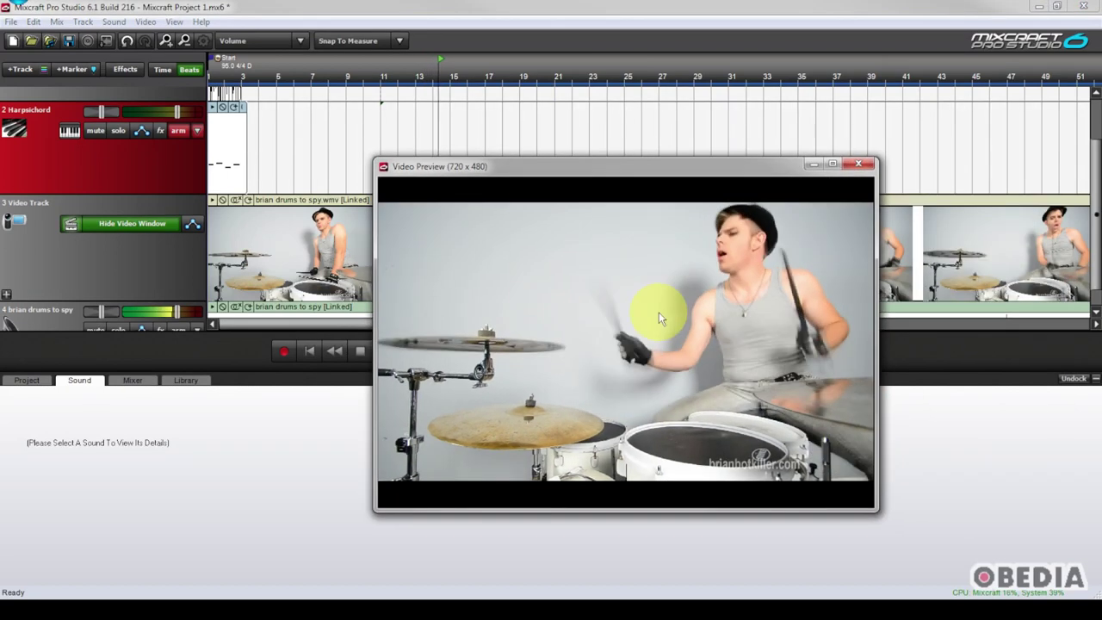
pyautogui.click(360, 350)
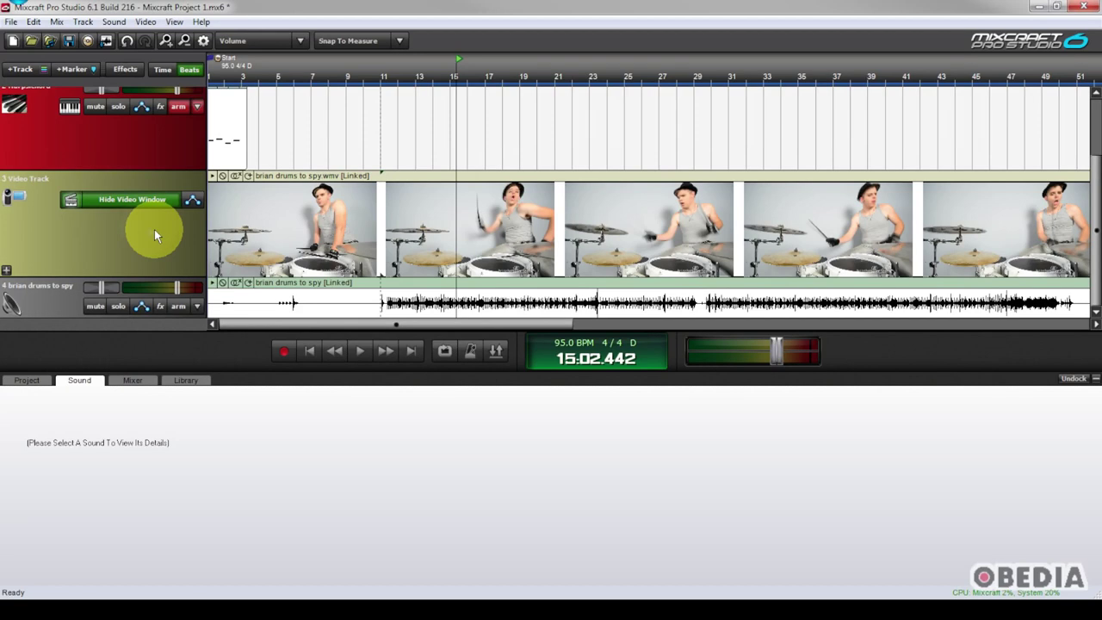
# Step: Expand the Text lane beneath the Video Track and mark measures 4 to 6 in it
pyautogui.click(6, 270)
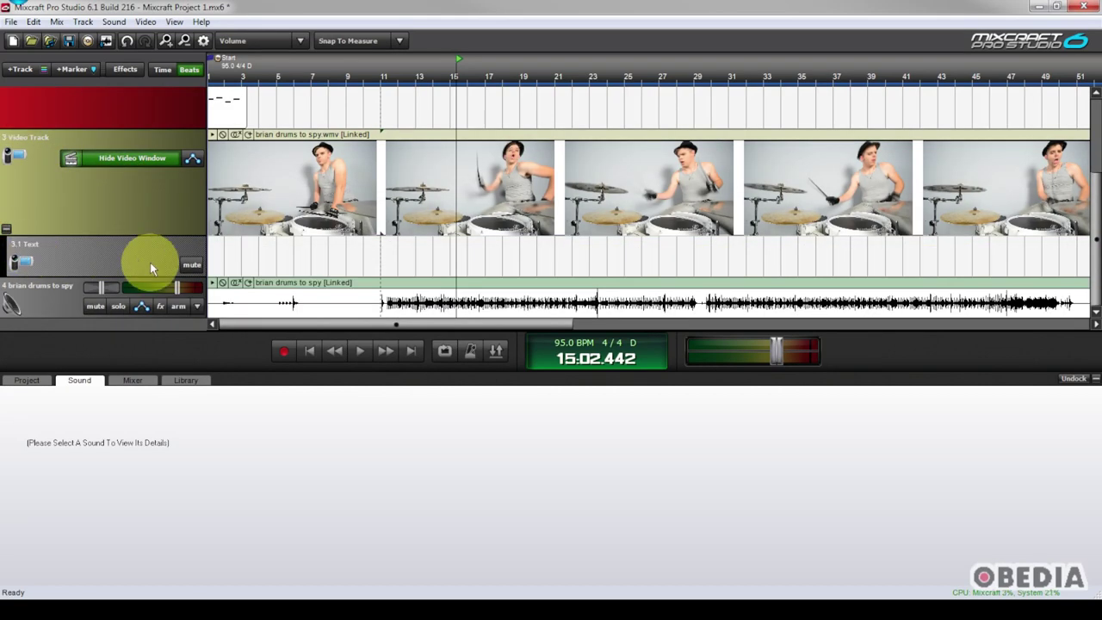
pyautogui.click(258, 268)
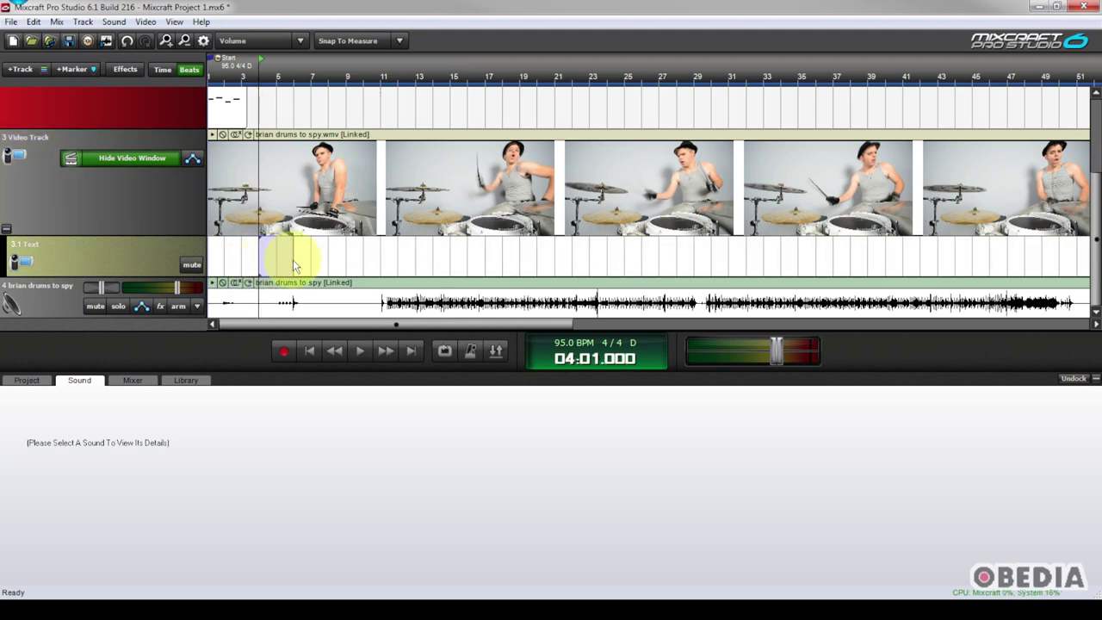
pyautogui.doubleClick(33, 243)
pyautogui.click(144, 263)
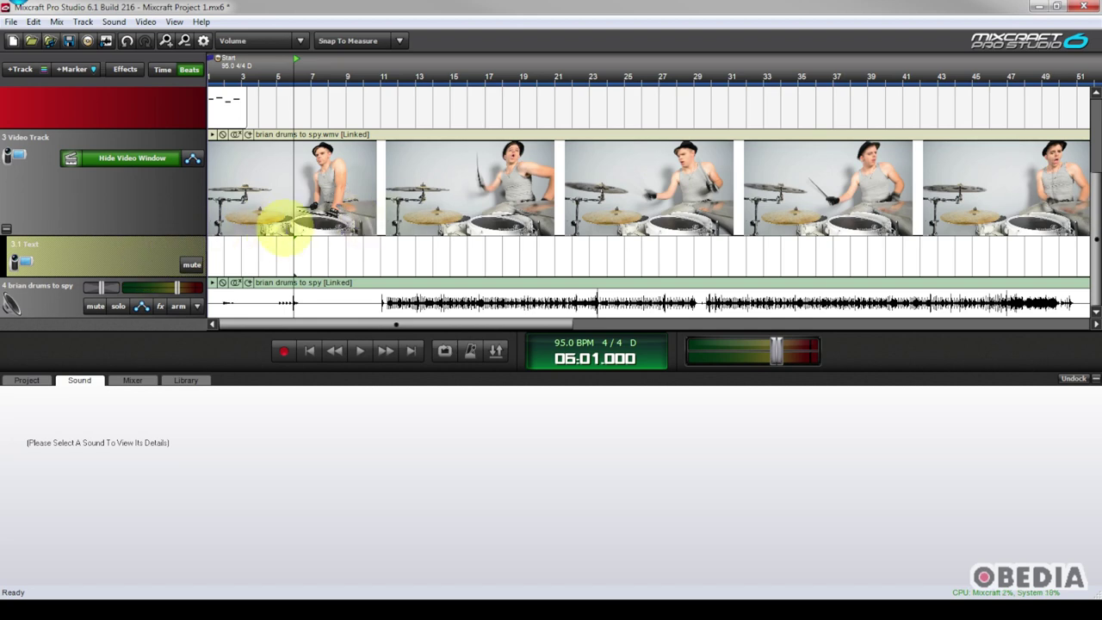
pyautogui.click(193, 210)
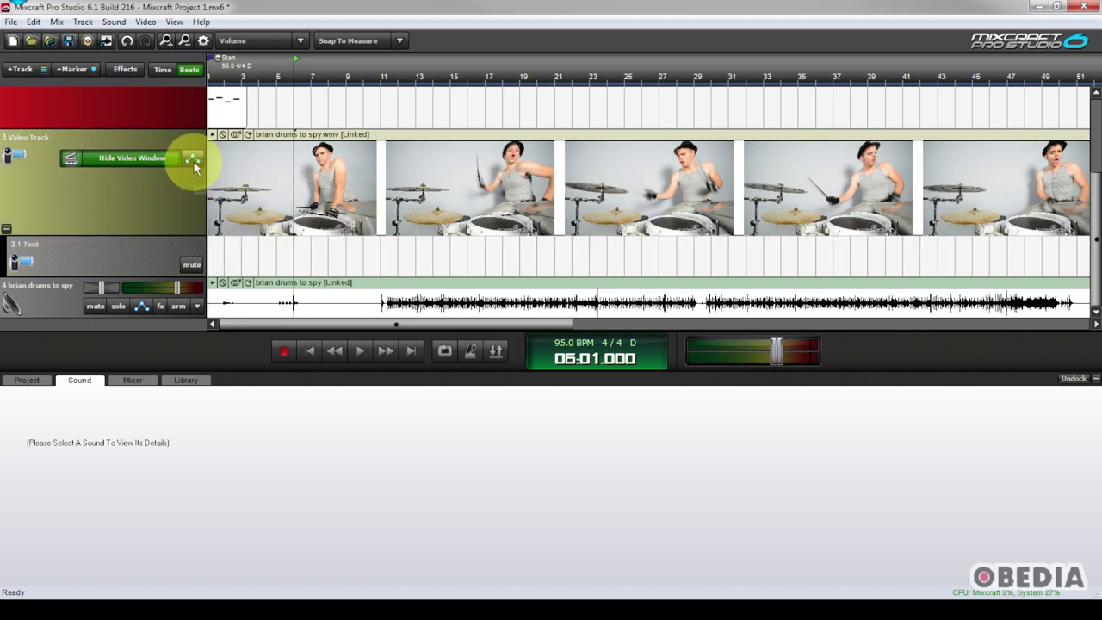
# Step: Show the Video Track's automation lane, review its available video effects while keeping Lightness, and collapse the Text lane
pyautogui.click(194, 162)
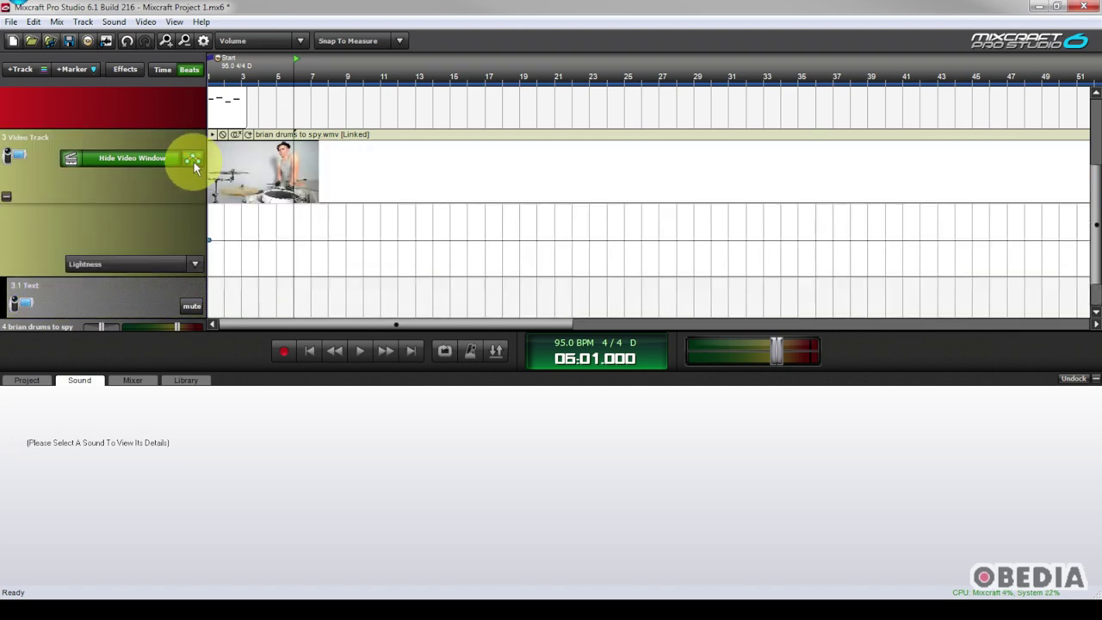
pyautogui.click(158, 269)
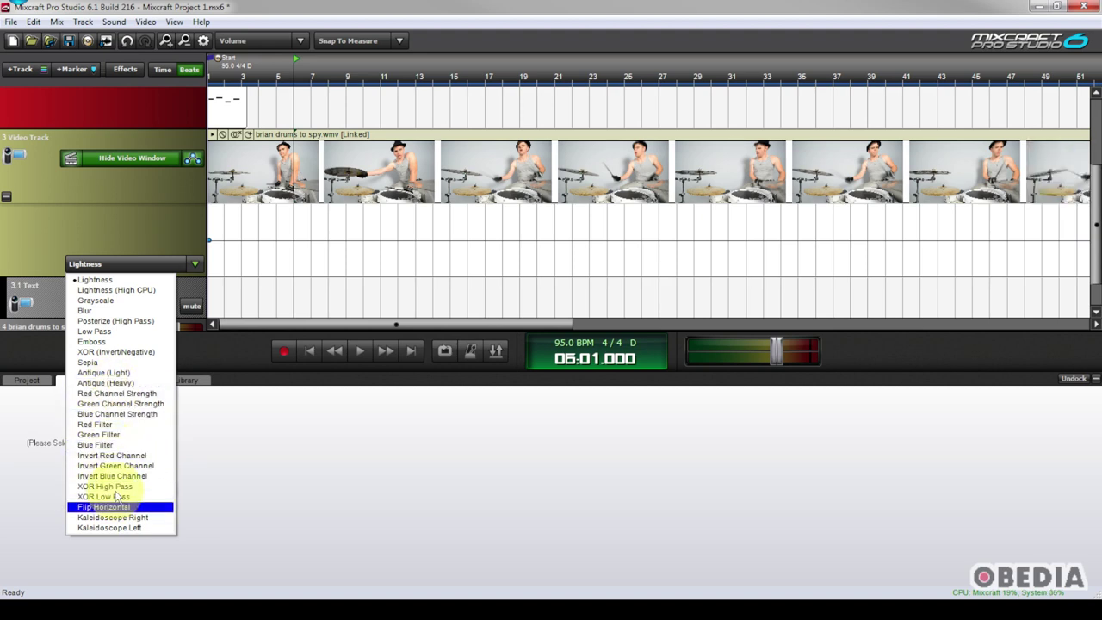
pyautogui.click(102, 233)
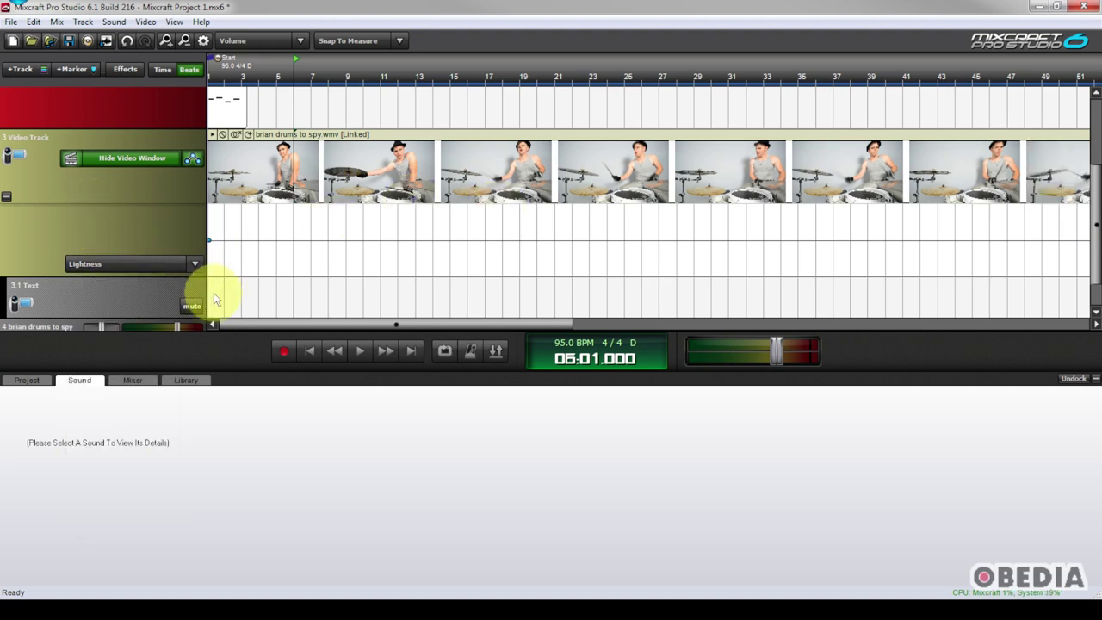
pyautogui.click(7, 197)
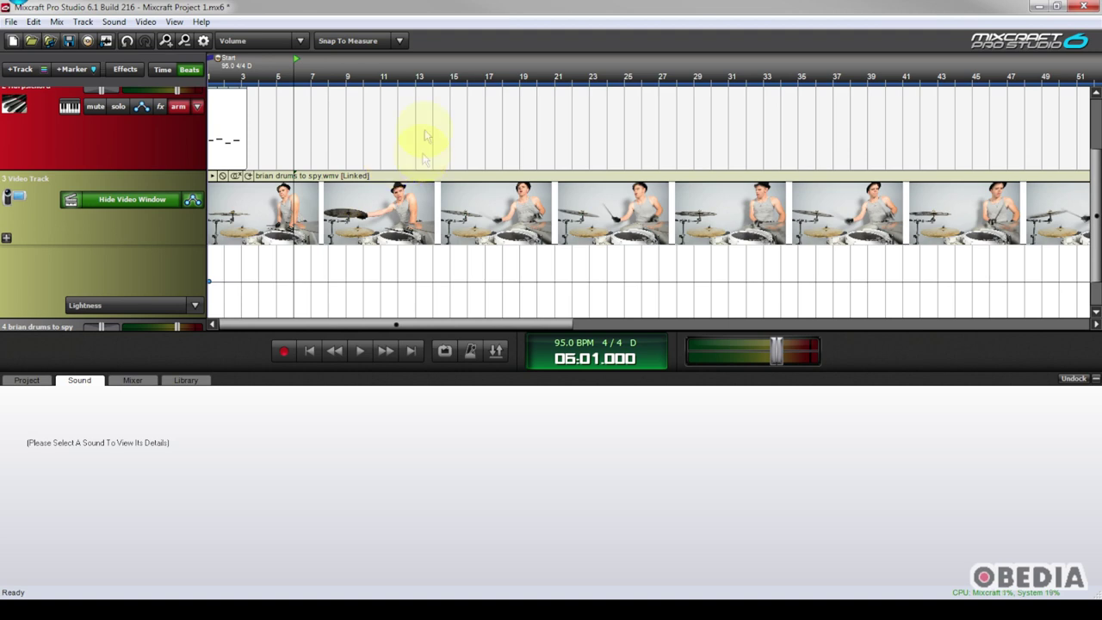
# Step: Examine where the drumming video ends on the timeline with its Lightness automation lane shown
pyautogui.scroll(-2, 413, 129)
pyautogui.scroll(-2, 352, 133)
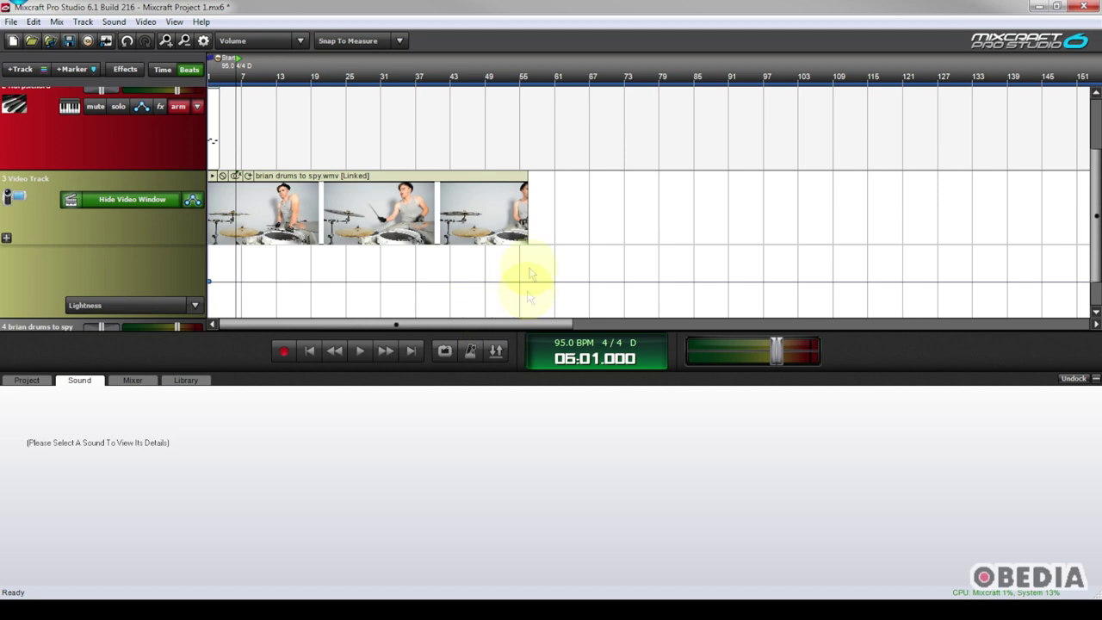
pyautogui.scroll(-2, 573, 226)
pyautogui.scroll(2, 572, 223)
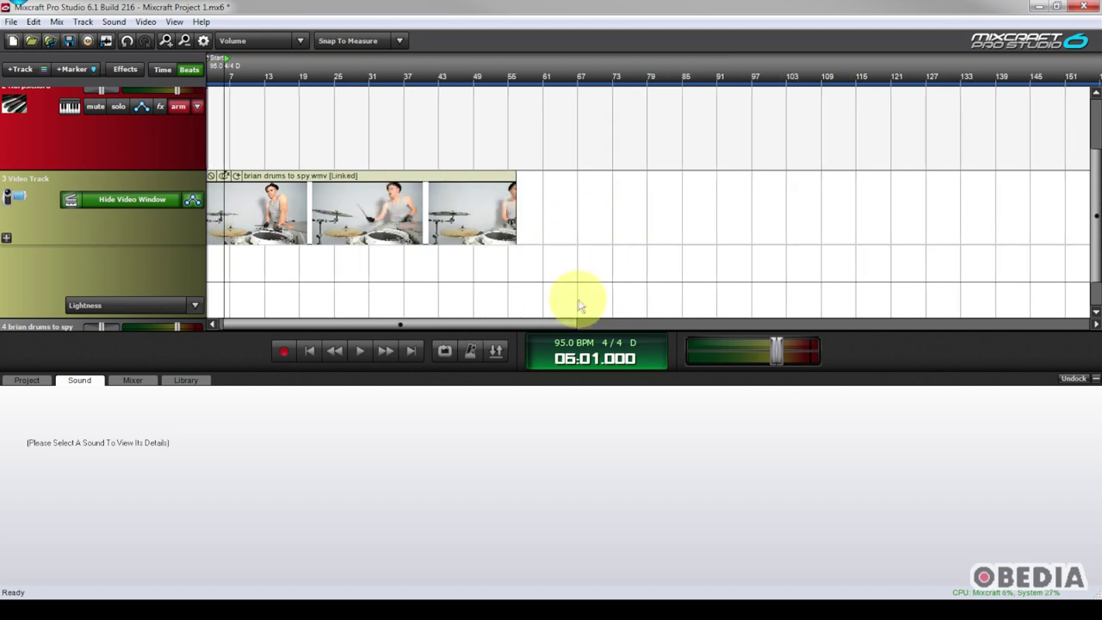
pyautogui.moveTo(543, 325); pyautogui.dragTo(526, 327)
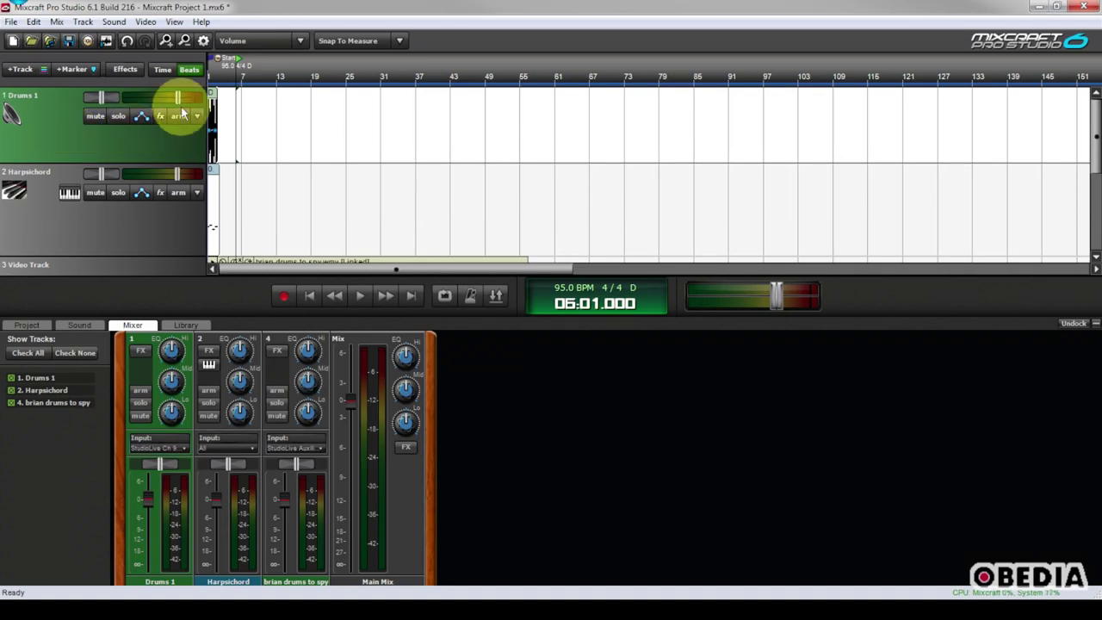
# Step: Inspect the Drums 1 and 01 Harpsichord clips, mark measure 1 across the timeline and return the playhead to the project start
pyautogui.scroll(-3, 210, 76)
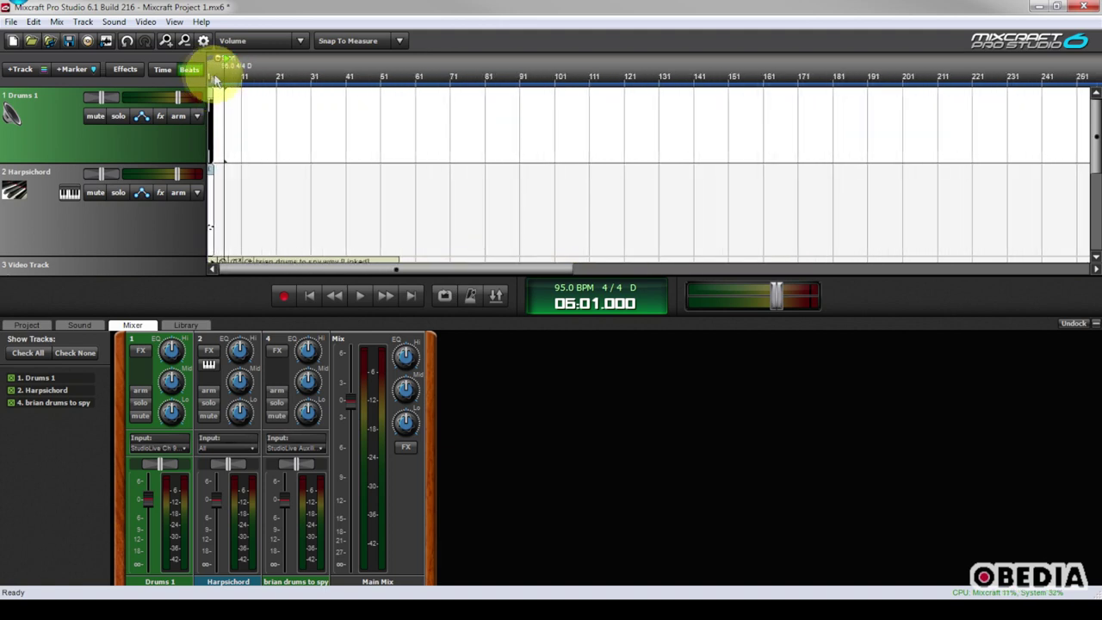
pyautogui.click(210, 74)
pyautogui.scroll(5, 210, 74)
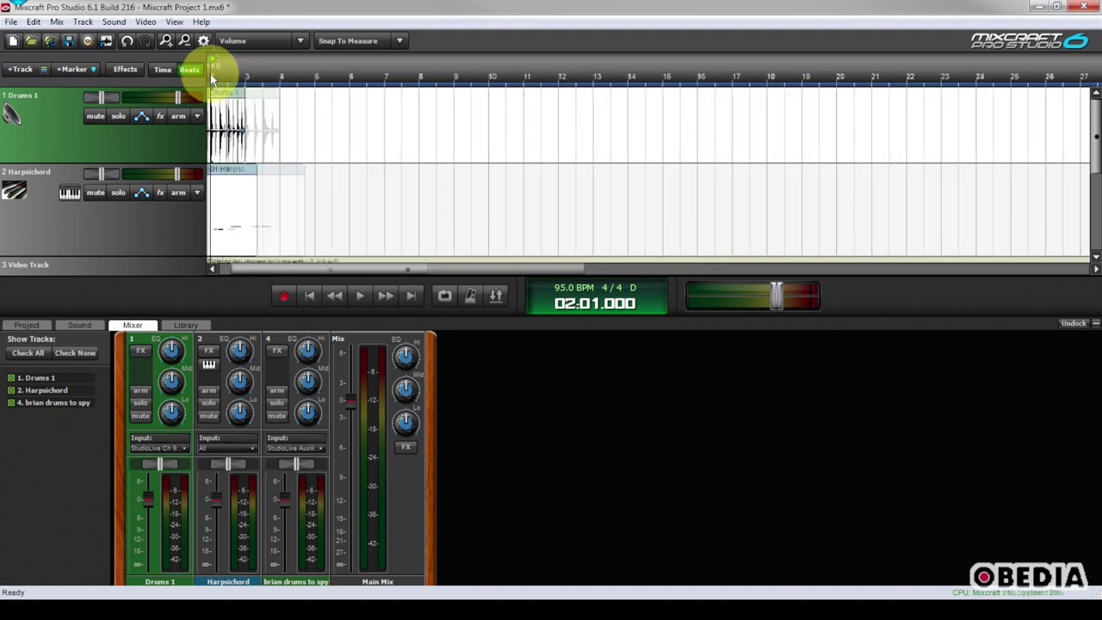
pyautogui.scroll(3, 211, 75)
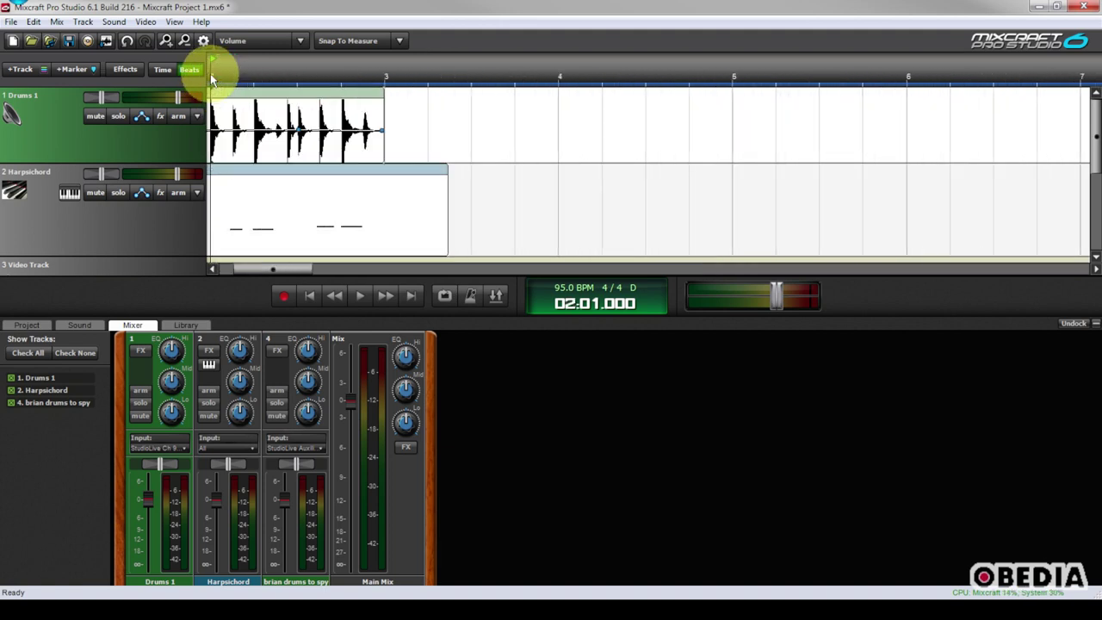
pyautogui.moveTo(222, 73)
pyautogui.mouseDown()
pyautogui.moveTo(152, 74)
pyautogui.moveTo(237, 75)
pyautogui.mouseUp()
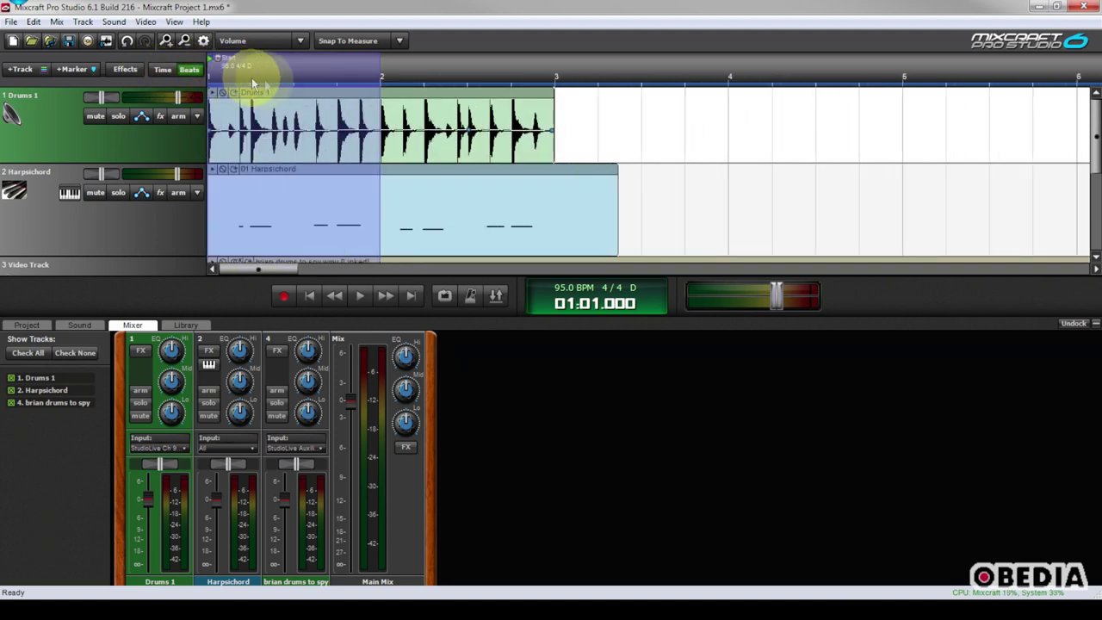
pyautogui.click(398, 76)
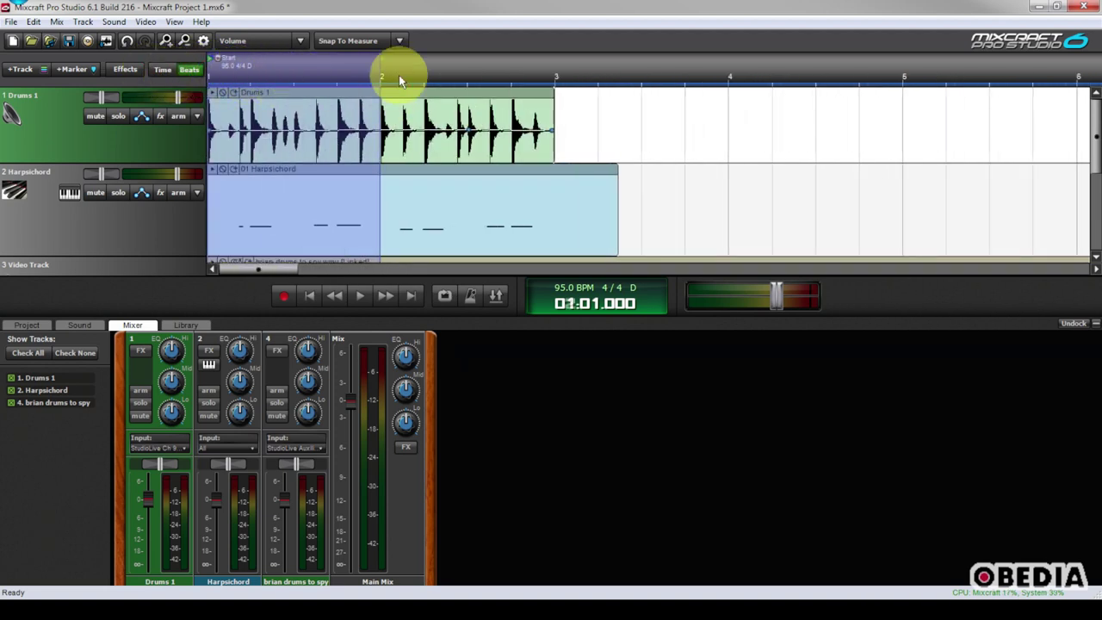
pyautogui.click(577, 117)
pyautogui.click(245, 69)
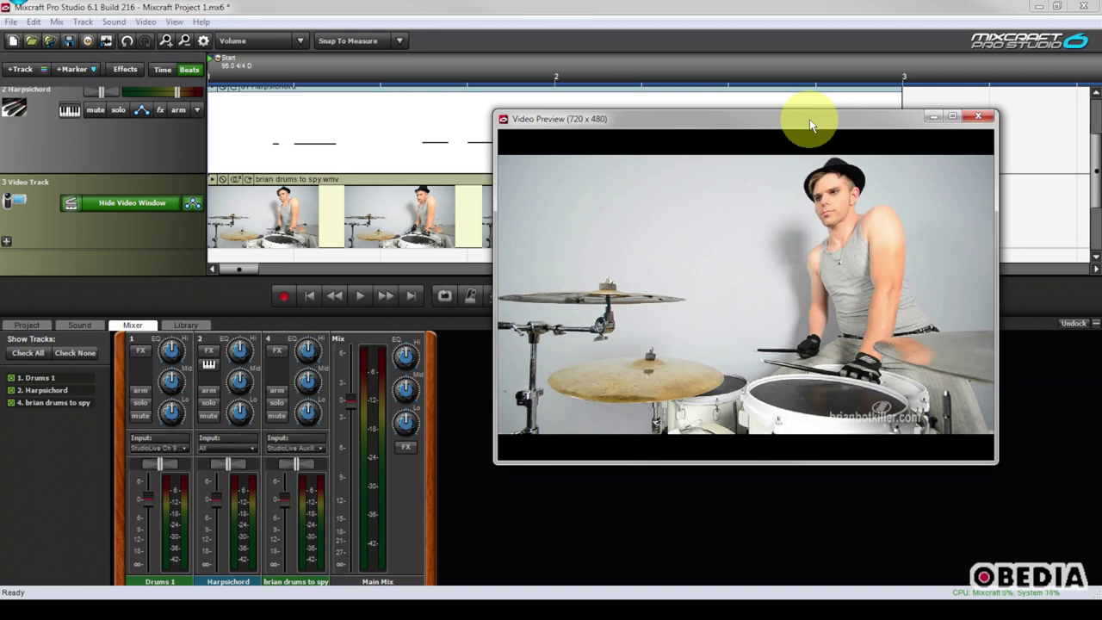
# Step: Reposition the Video Preview window over the middle of the timeline
pyautogui.moveTo(770, 115); pyautogui.dragTo(679, 86)
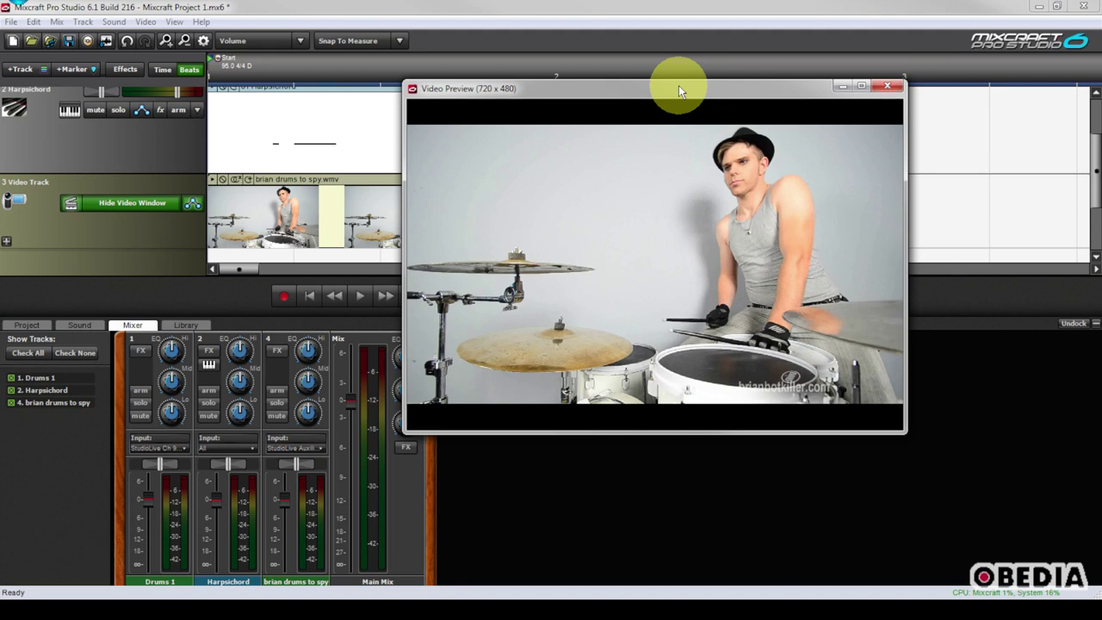
pyautogui.moveTo(681, 85); pyautogui.dragTo(620, 74)
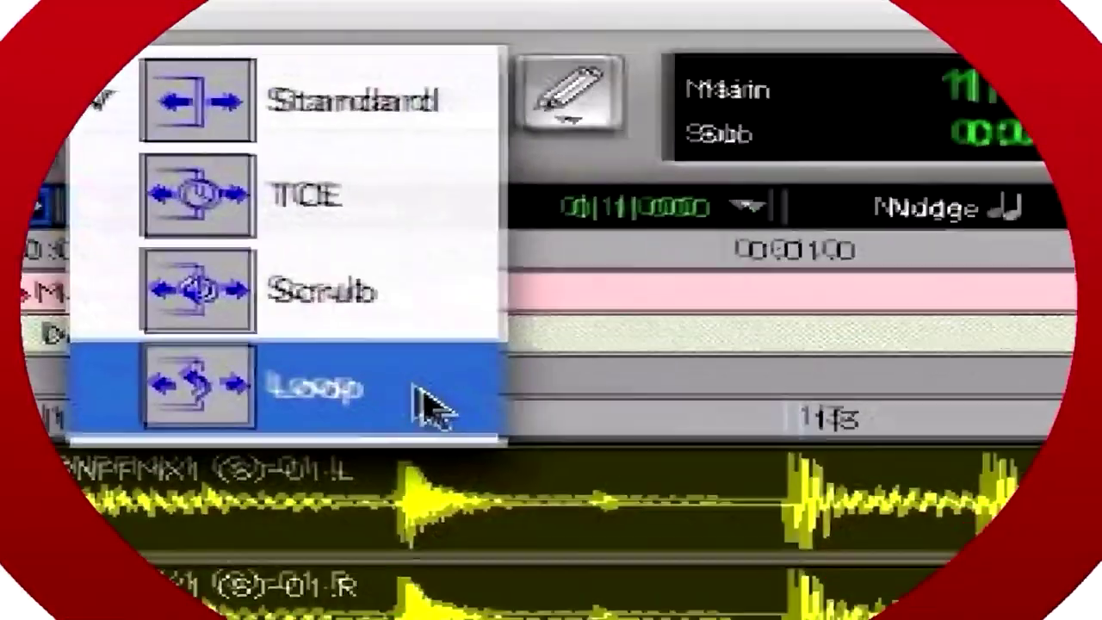